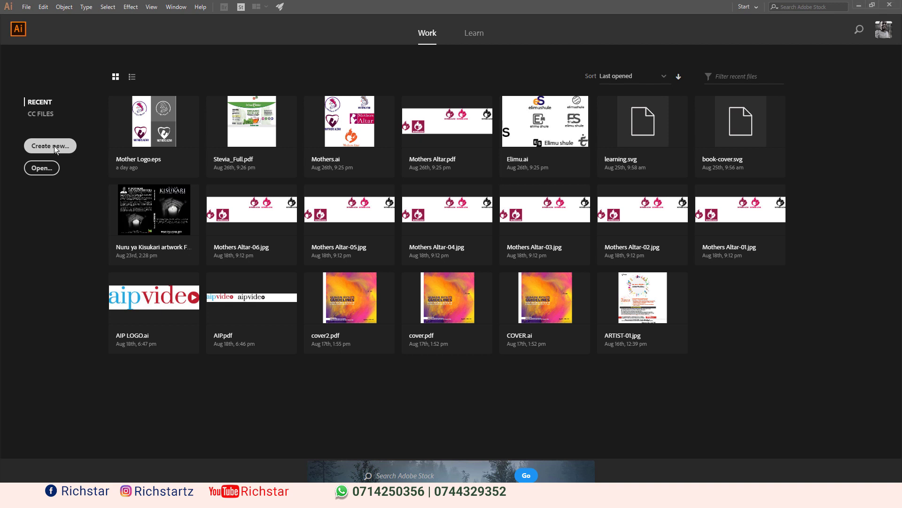
- Create a 1200 × 1200 px Web document with Medium (150 ppi) raster effects
click(54, 145)
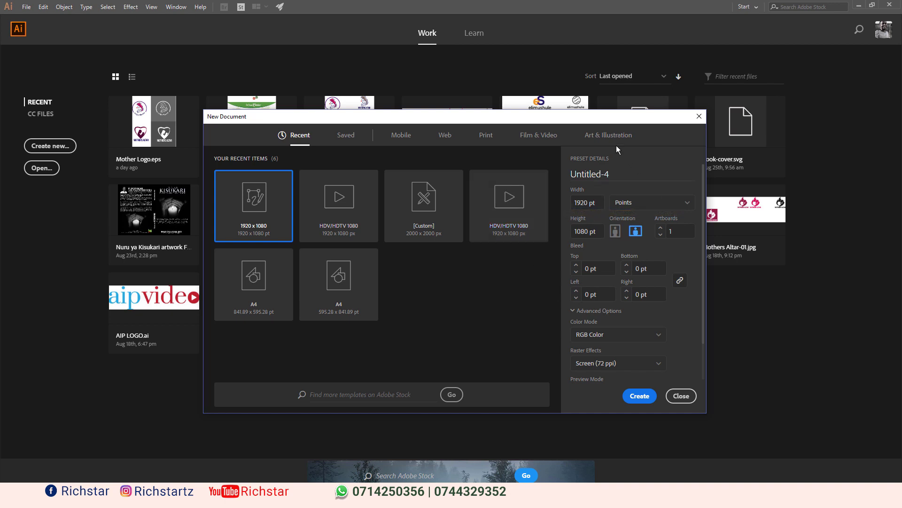
click(605, 136)
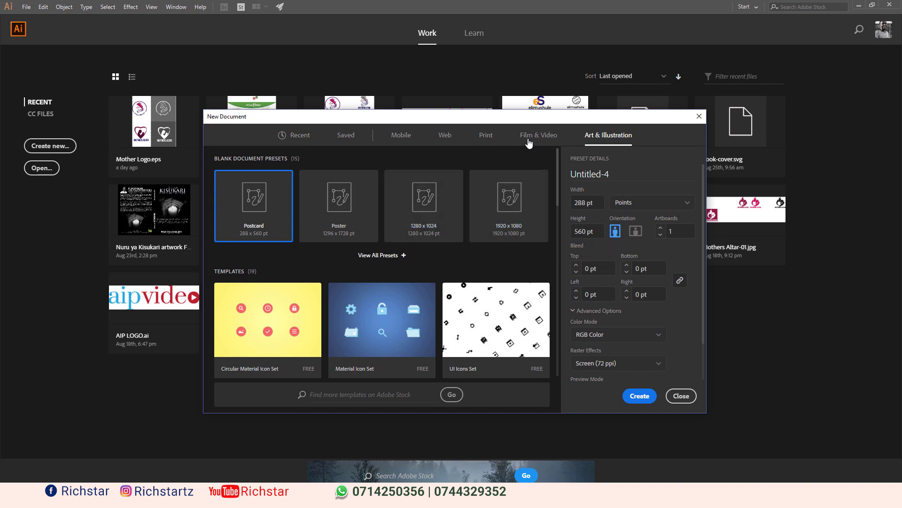
click(442, 139)
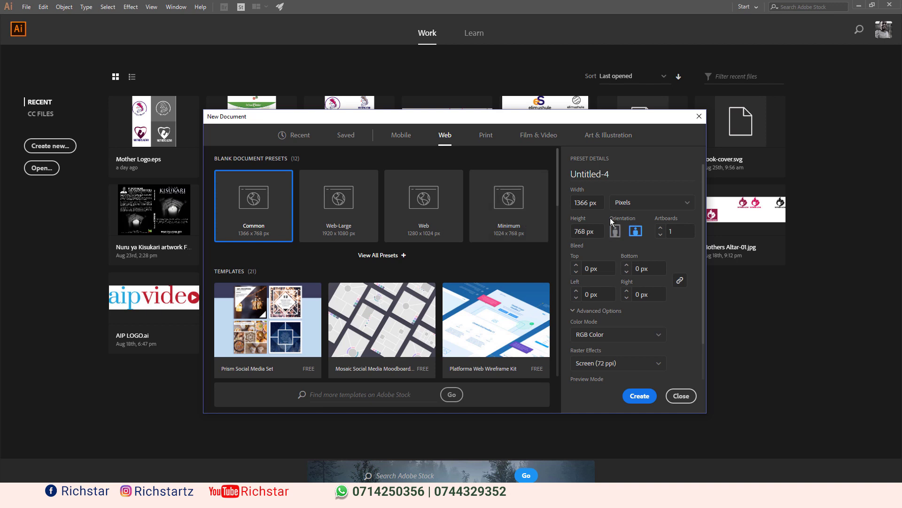
click(586, 202)
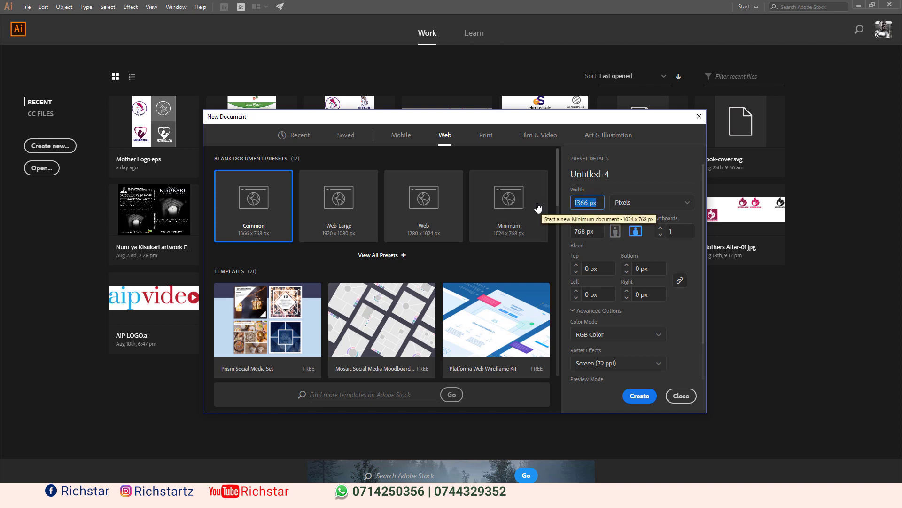
text(10)
text(200)
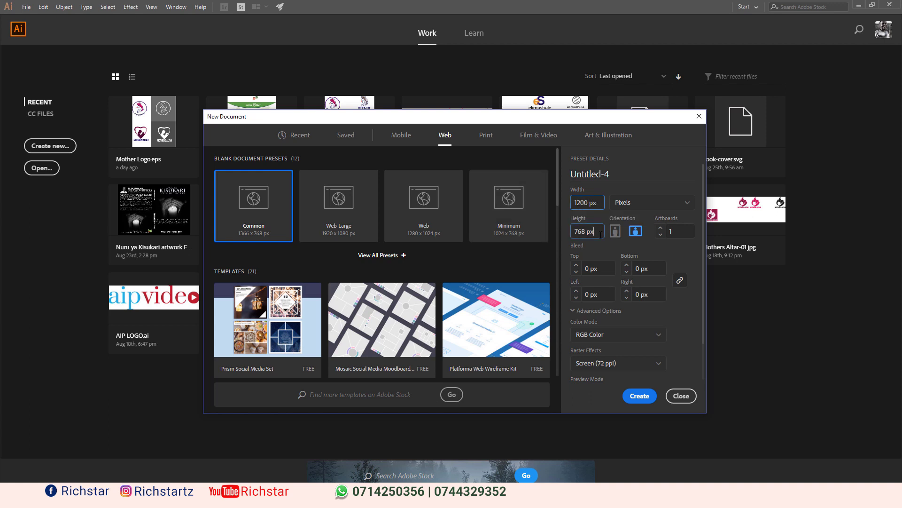
click(601, 235)
text(1200)
click(642, 372)
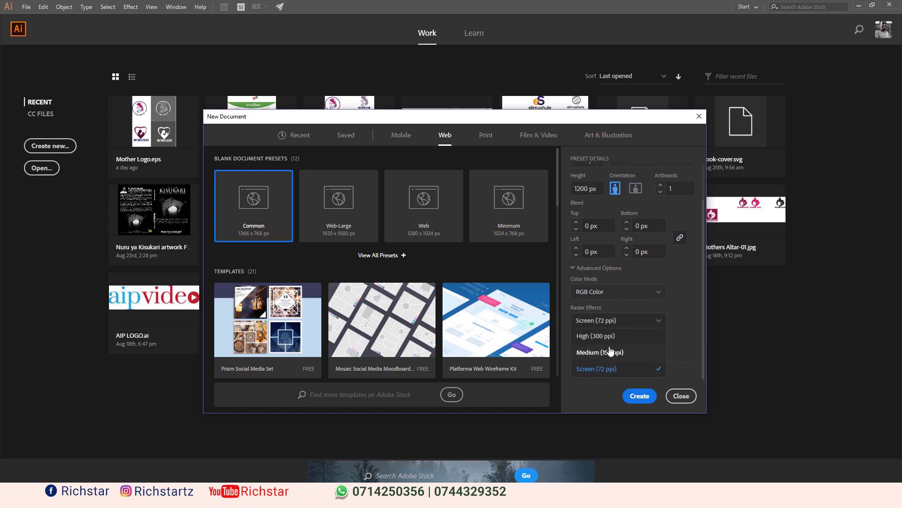
click(610, 352)
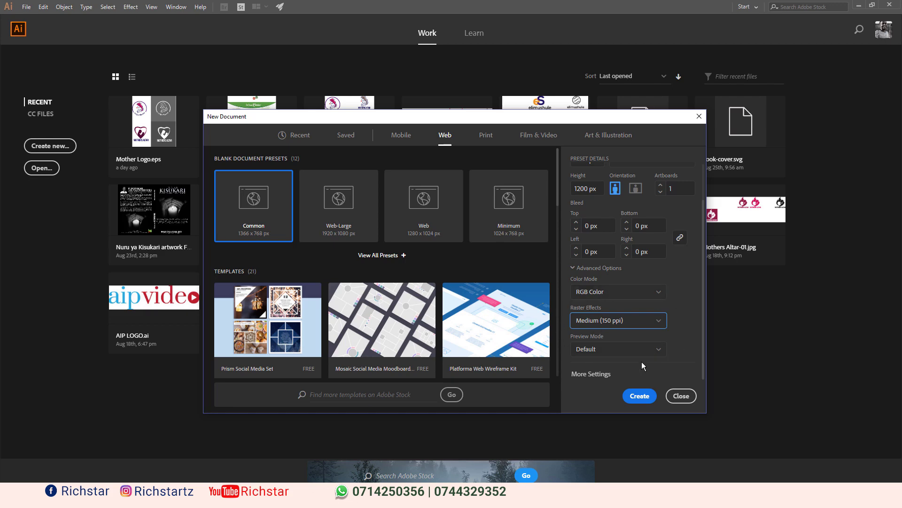
click(640, 396)
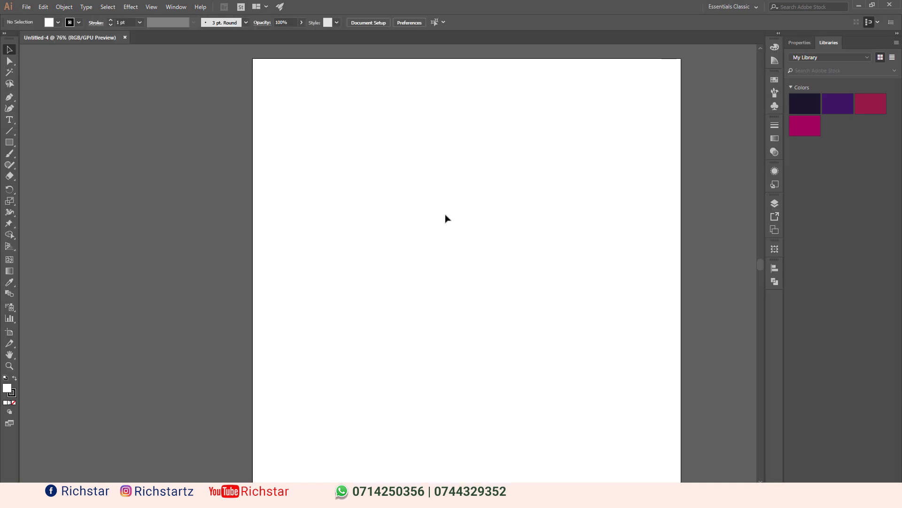
- Show rulers and draw a rectangle covering the whole artboard
key(ctrl+r)
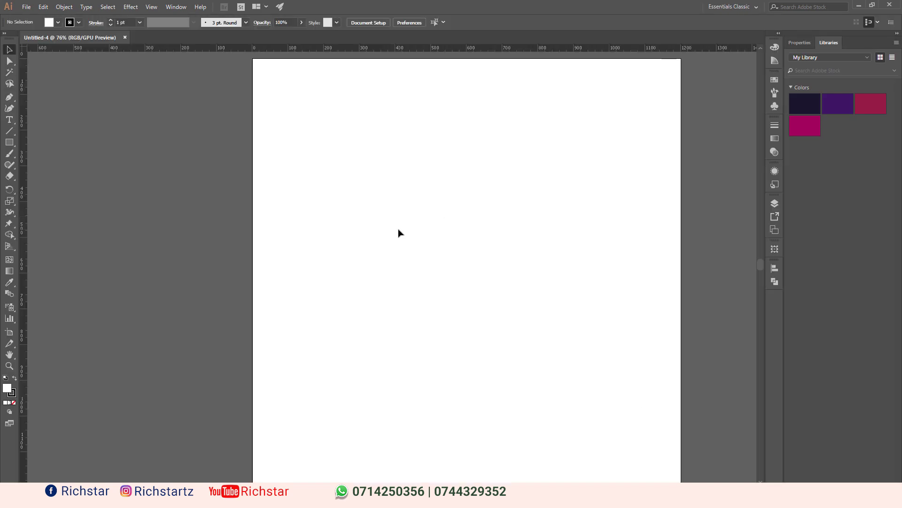
click(9, 142)
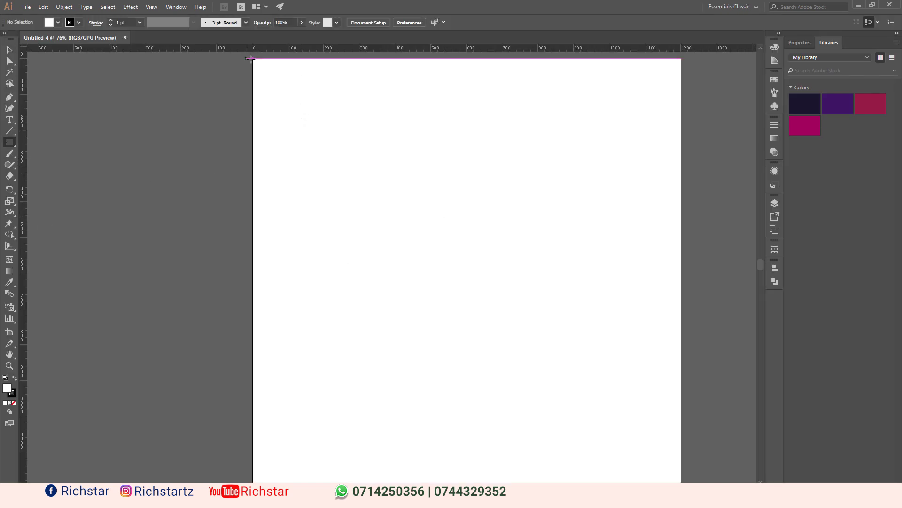
drag(253, 59, 682, 428)
scroll(448, 147, up, 3)
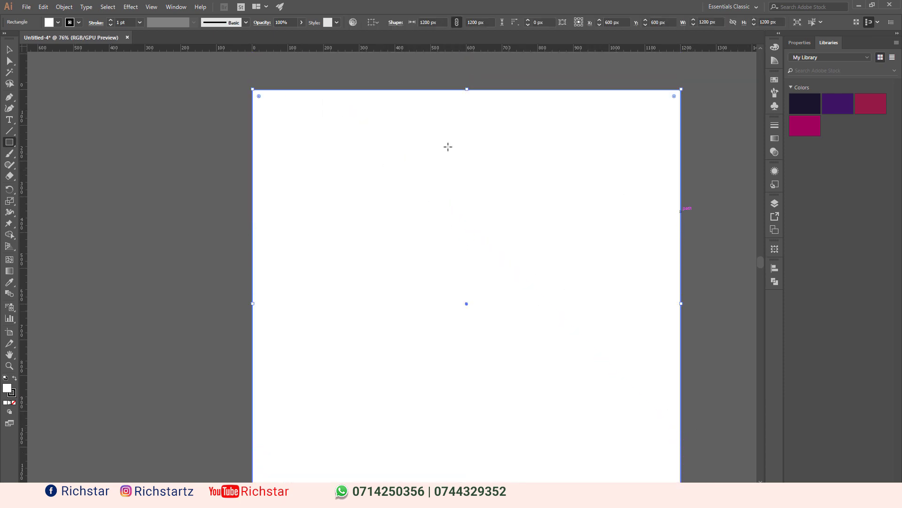
click(9, 50)
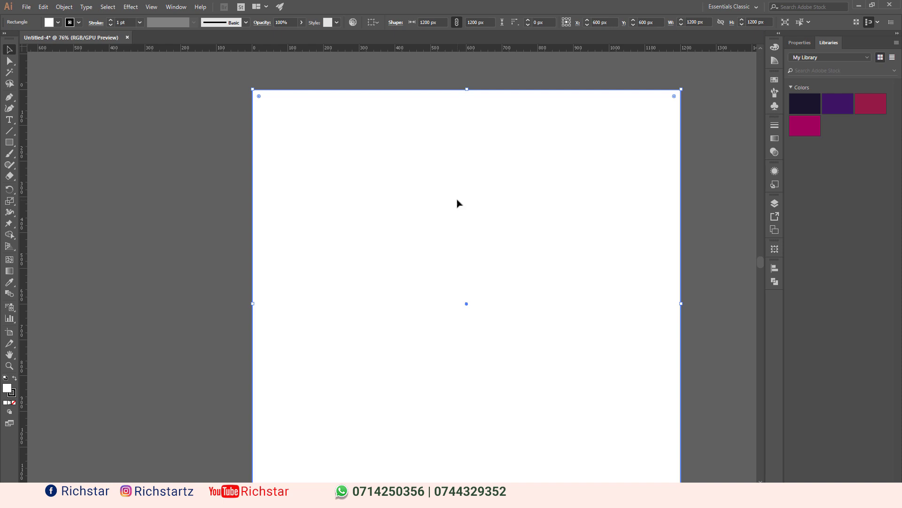
- Fill the rectangle with the dark navy library swatch, locking it then undoing the lock
click(801, 101)
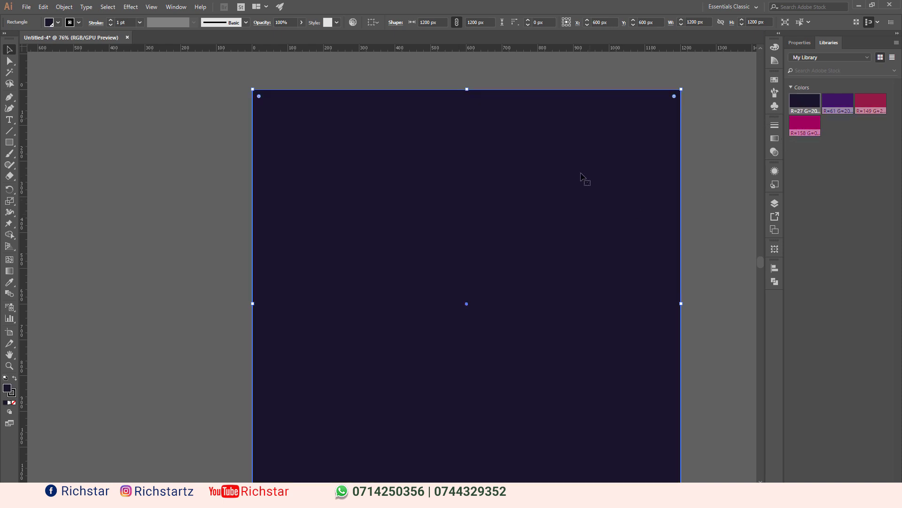
click(705, 171)
click(640, 190)
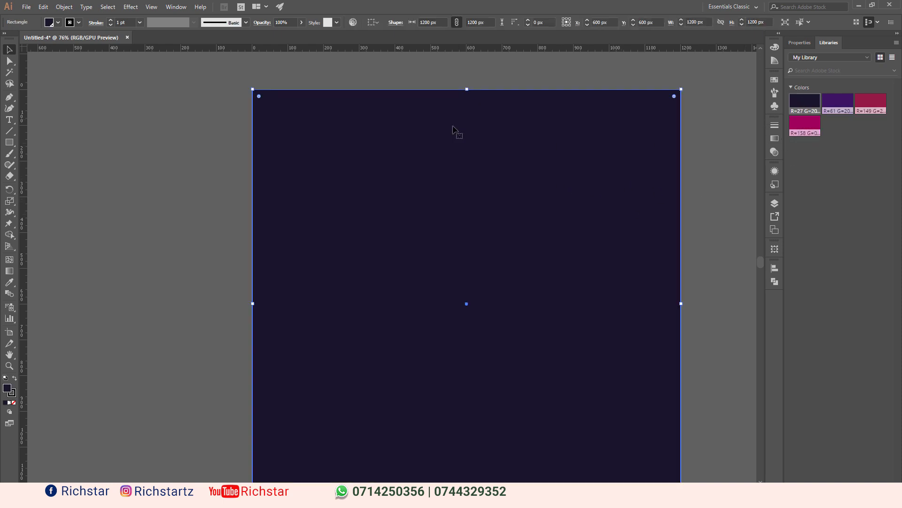
click(229, 149)
click(284, 167)
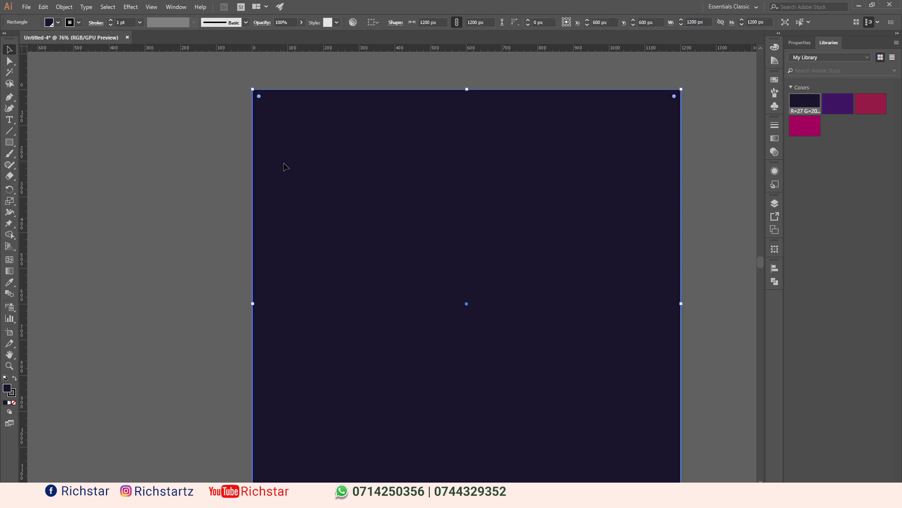
key(ctrl+h)
key(ctrl+2)
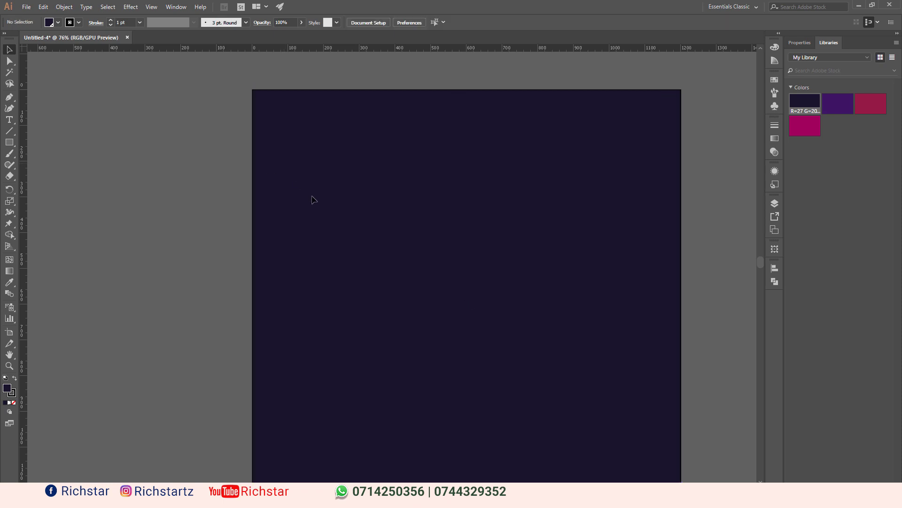
click(43, 7)
click(55, 18)
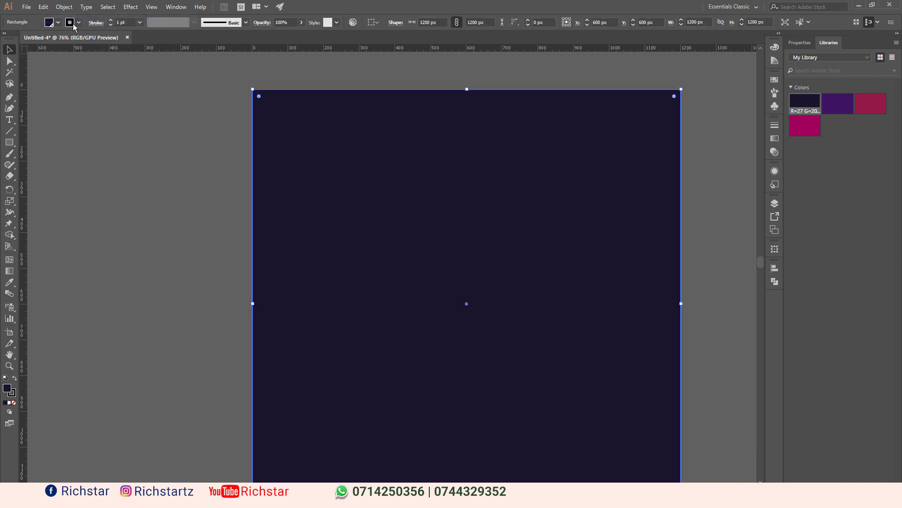
- Set the background rectangle's stroke to None and deselect it
click(78, 22)
click(7, 37)
key(ctrl+2)
click(380, 228)
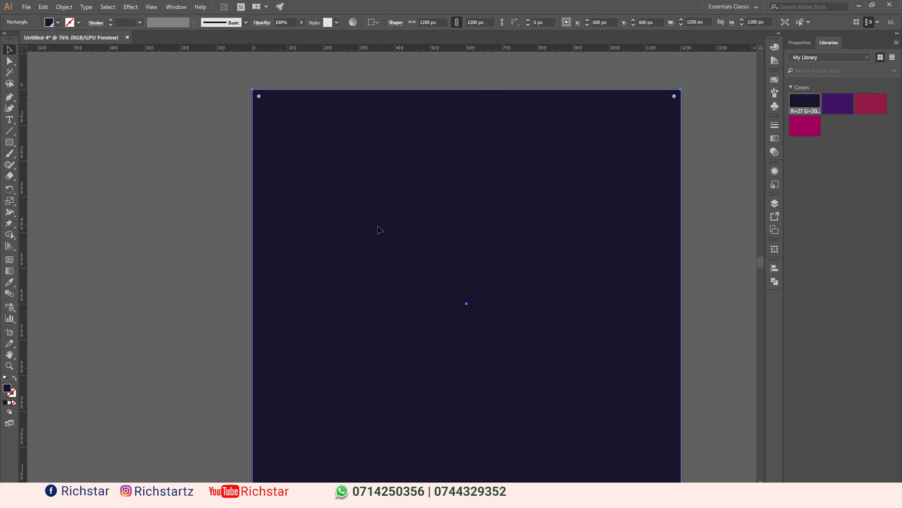
click(145, 158)
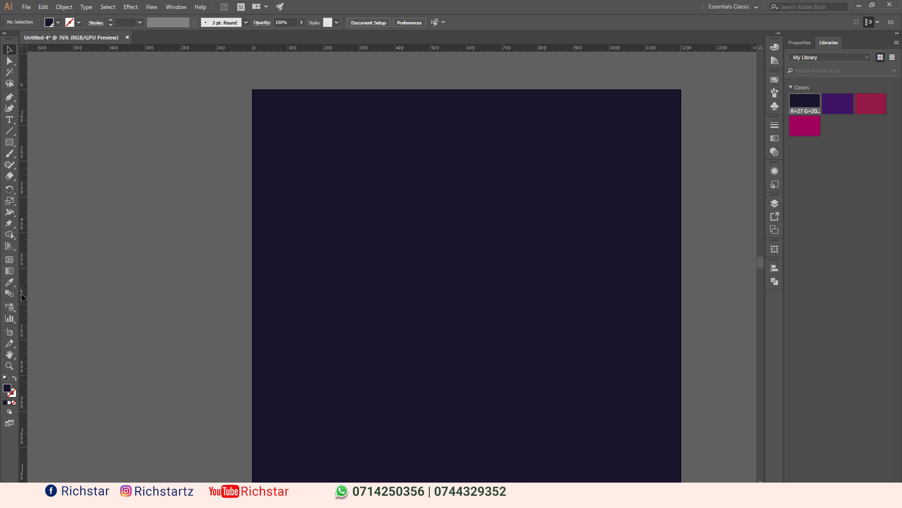
- Add 72 pt text reading 'Ifanye', 'iwe', 'Rahisi' on three lines
click(9, 119)
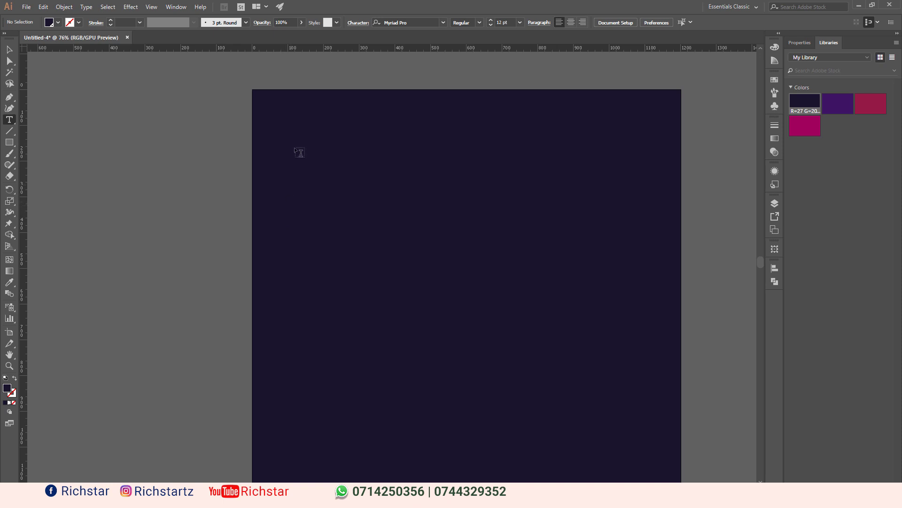
click(520, 22)
click(536, 188)
click(306, 209)
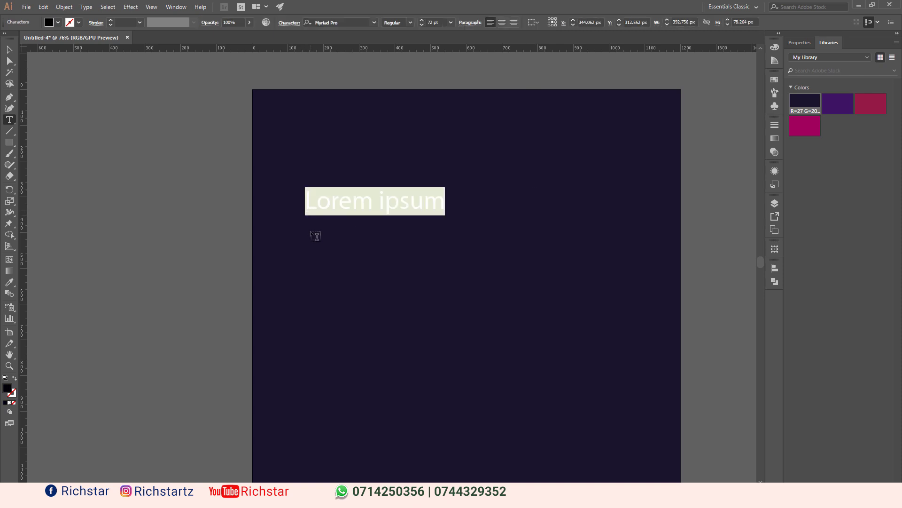
text(Ifanye)
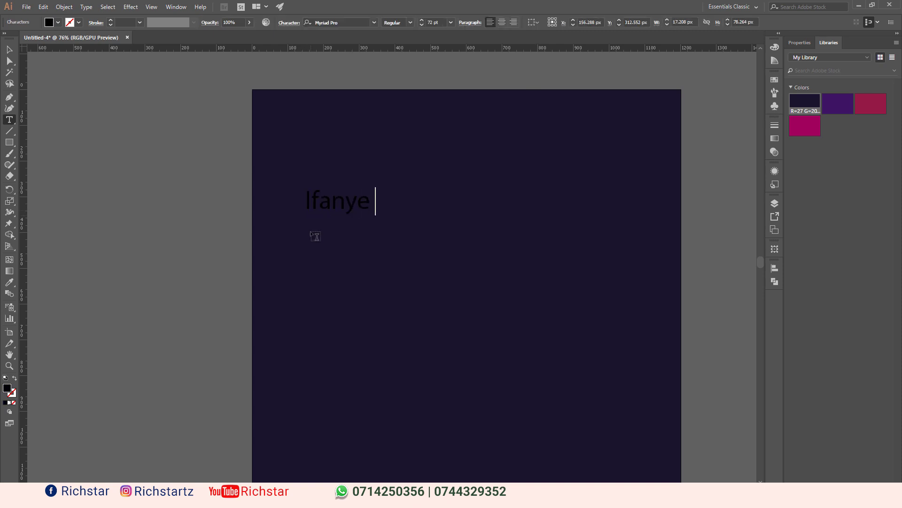
key(Return)
text(iwe)
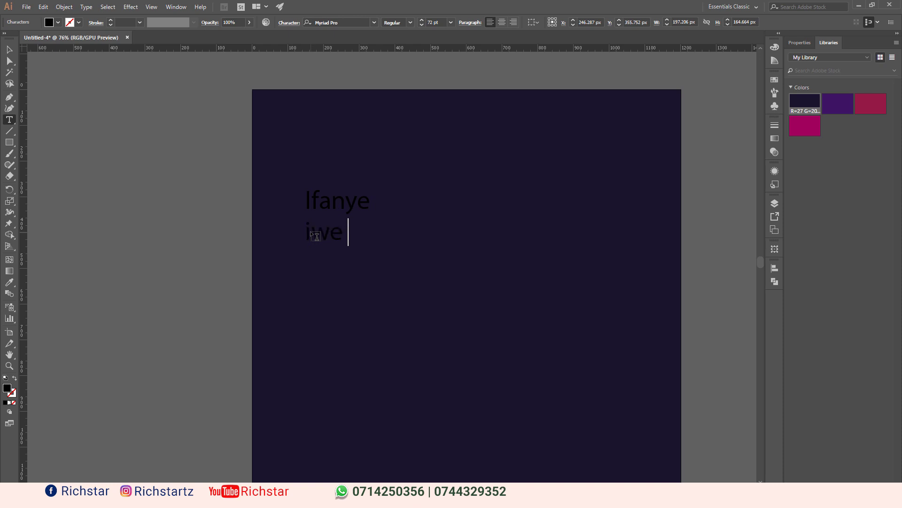
key(Return)
text(Rahisi)
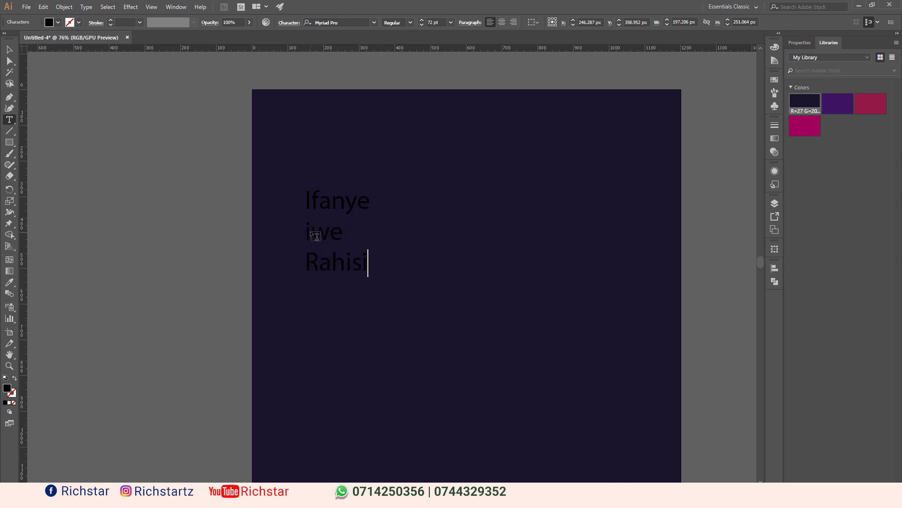
- Set the text's font to Montserrat Bold
click(9, 50)
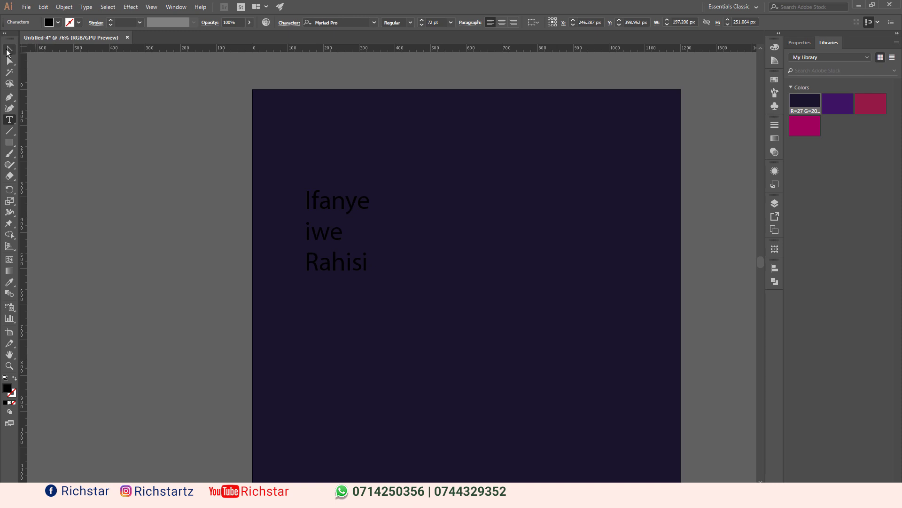
click(358, 18)
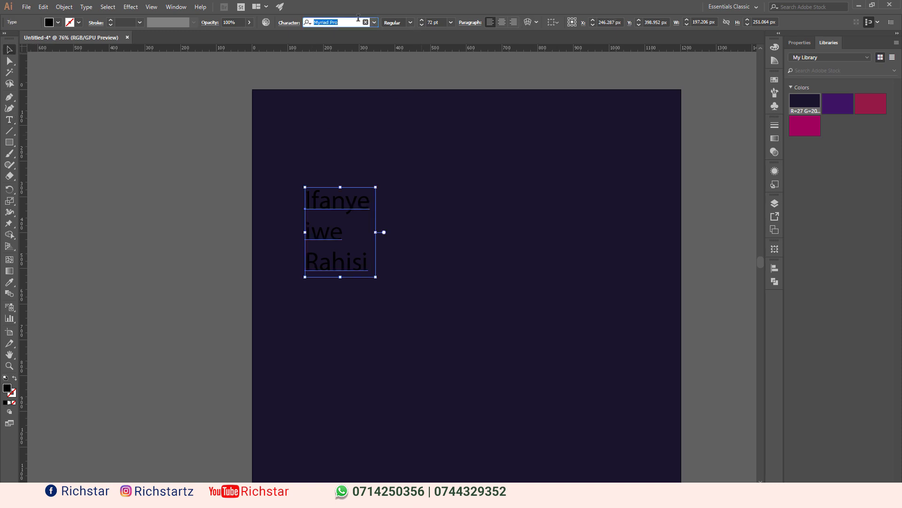
text(M)
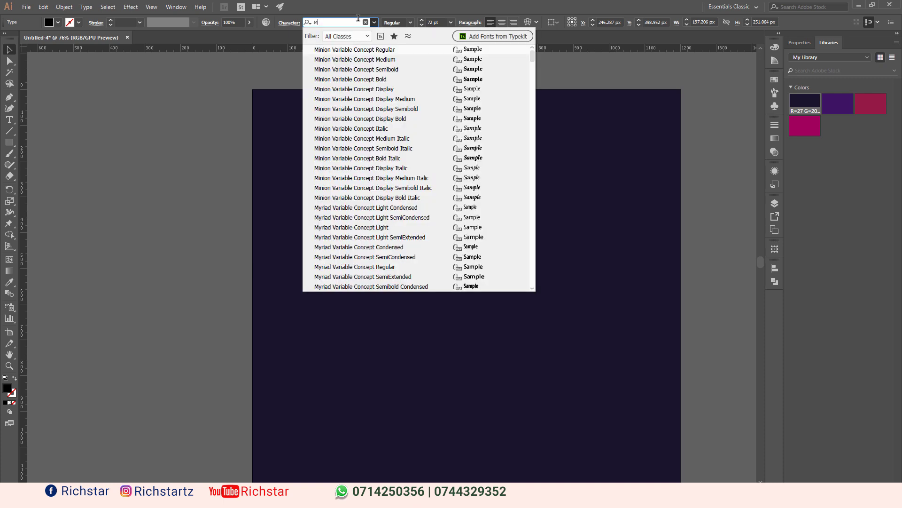
text(ont)
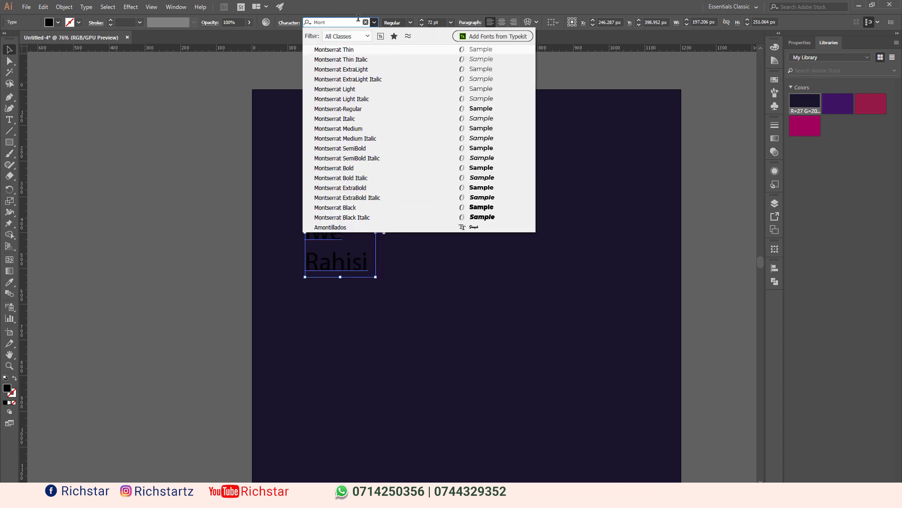
text(s)
click(370, 167)
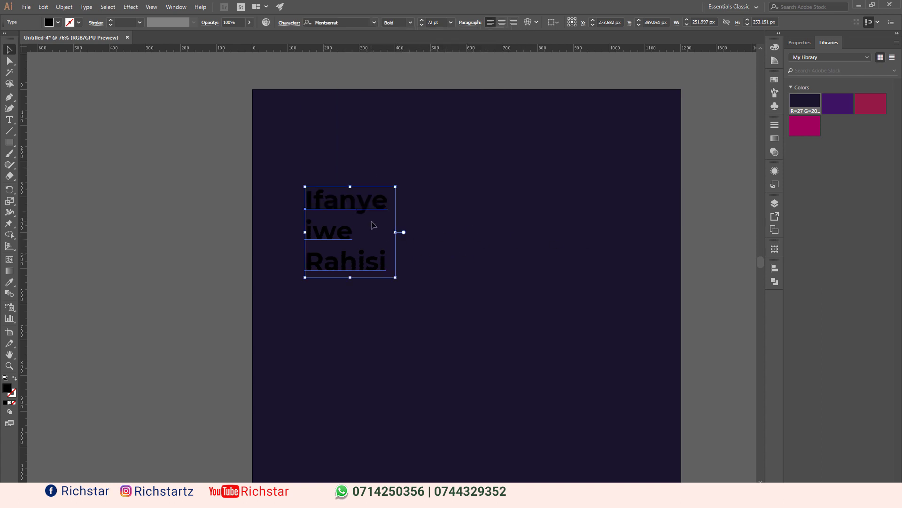
- Enlarge the text block and change its font style to Bold Italic
drag(395, 278, 617, 442)
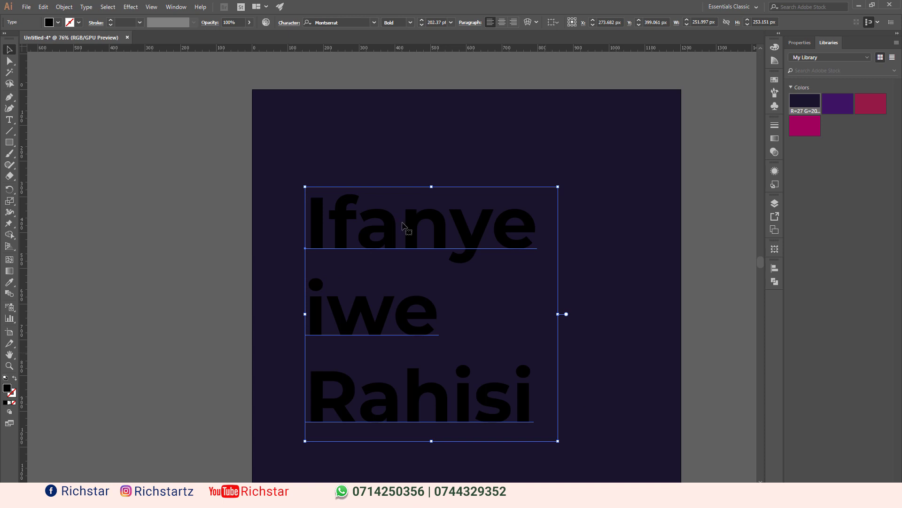
click(410, 22)
click(412, 167)
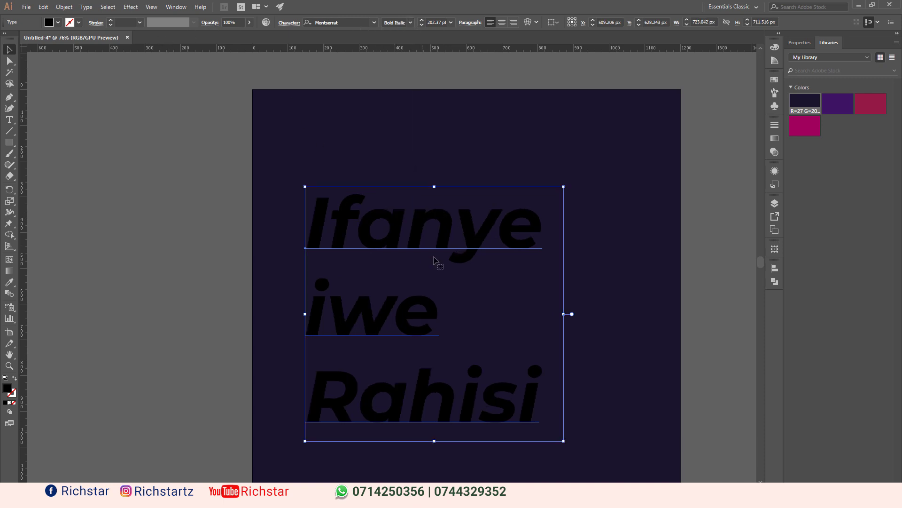
scroll(433, 257, down, 1)
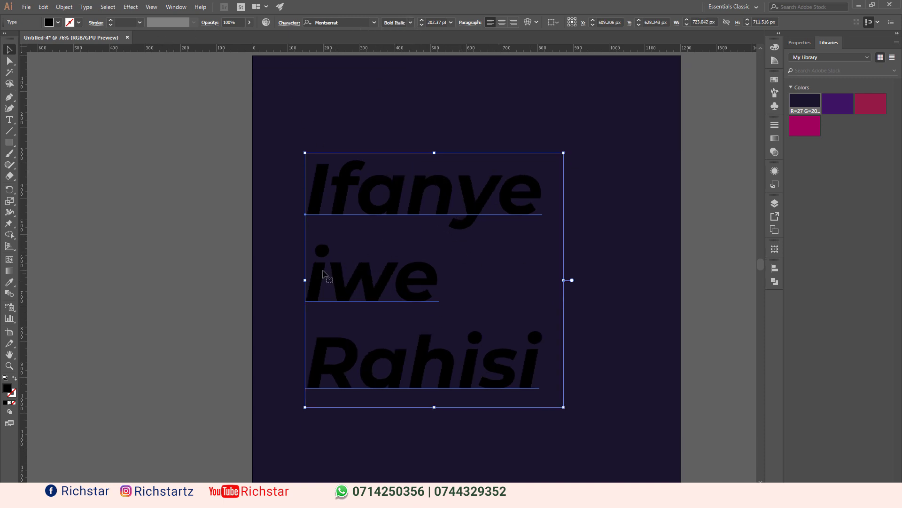
- Replace the lowercase 'i' in 'iwe' with a capital 'I'
double_click(323, 273)
triple_click(296, 273)
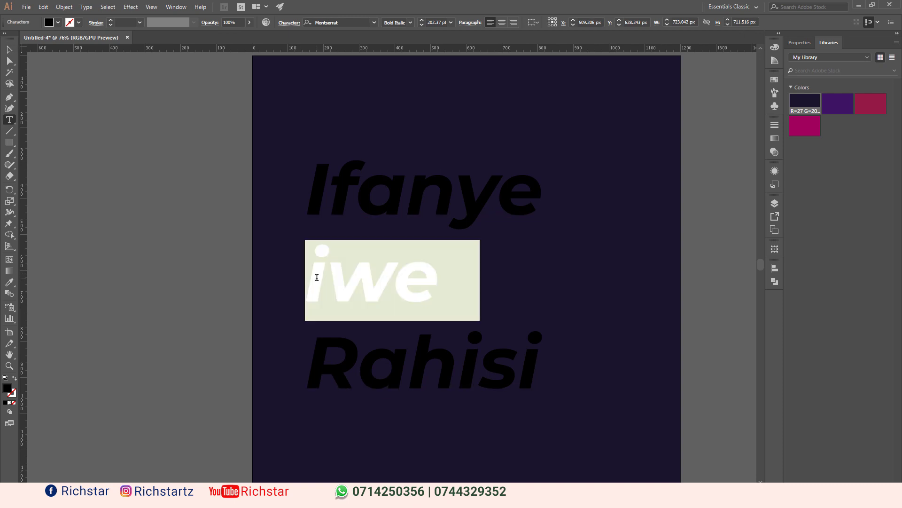
drag(327, 278, 304, 272)
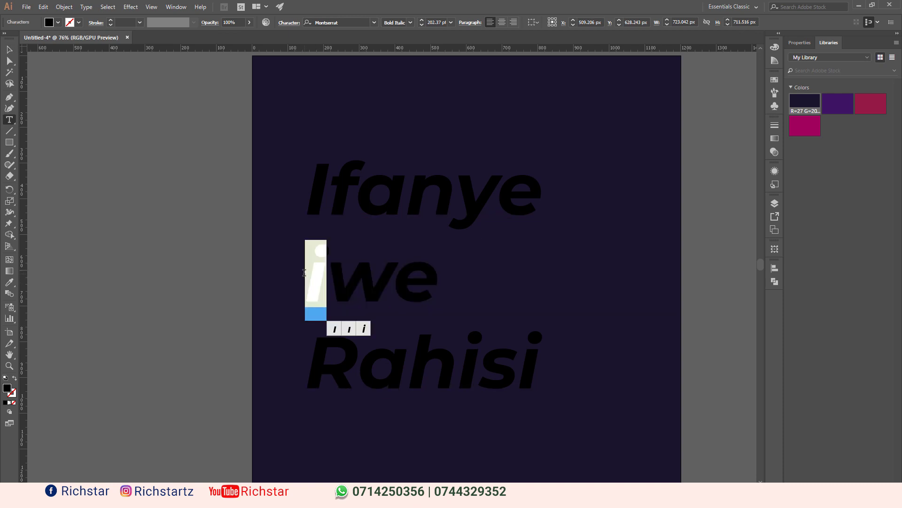
text(I)
click(9, 50)
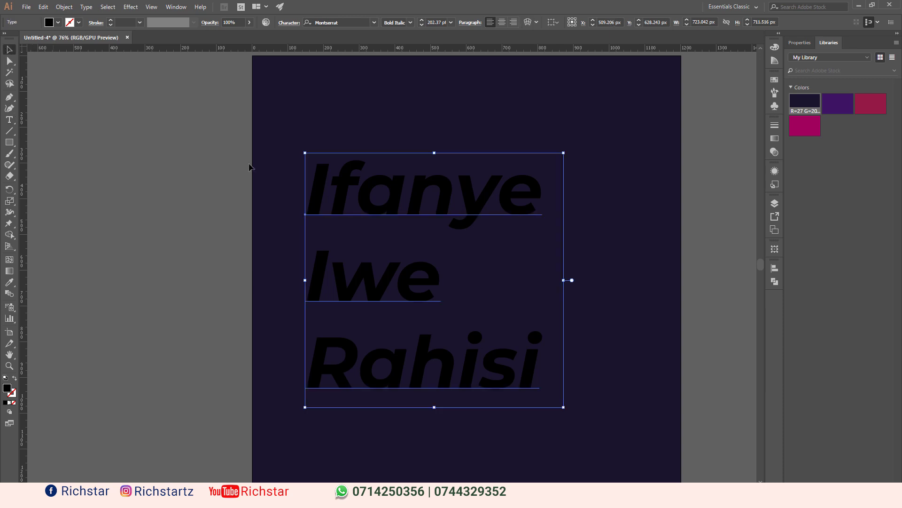
click(577, 260)
- Shrink the headline text block slightly by its corner handle
scroll(577, 261, down, 2)
click(510, 312)
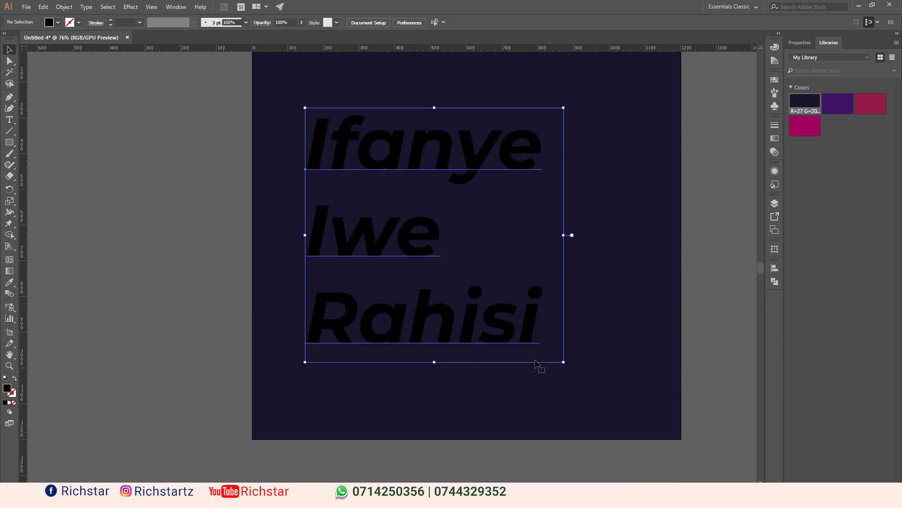
drag(563, 363, 582, 359)
scroll(582, 359, up, 2)
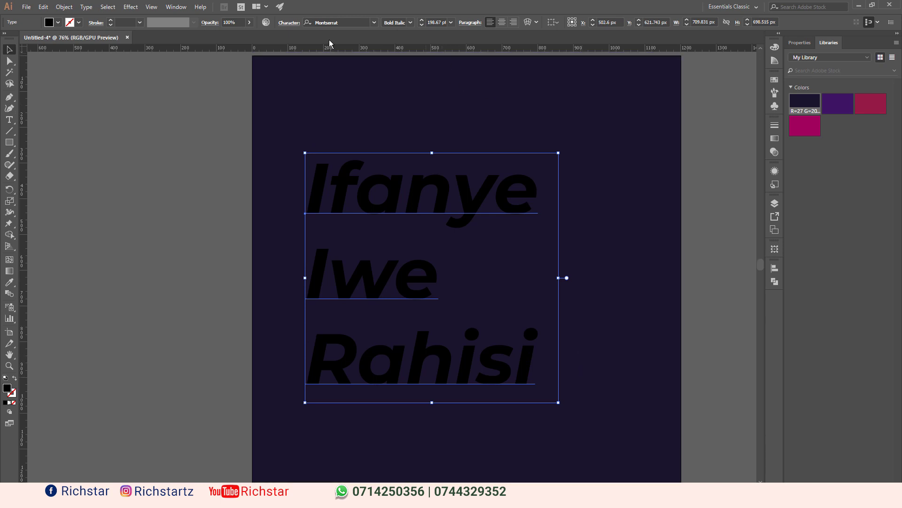
- Set the headline's tracking to 50 and leading to 170 pt in the Character panel
key(ctrl+t)
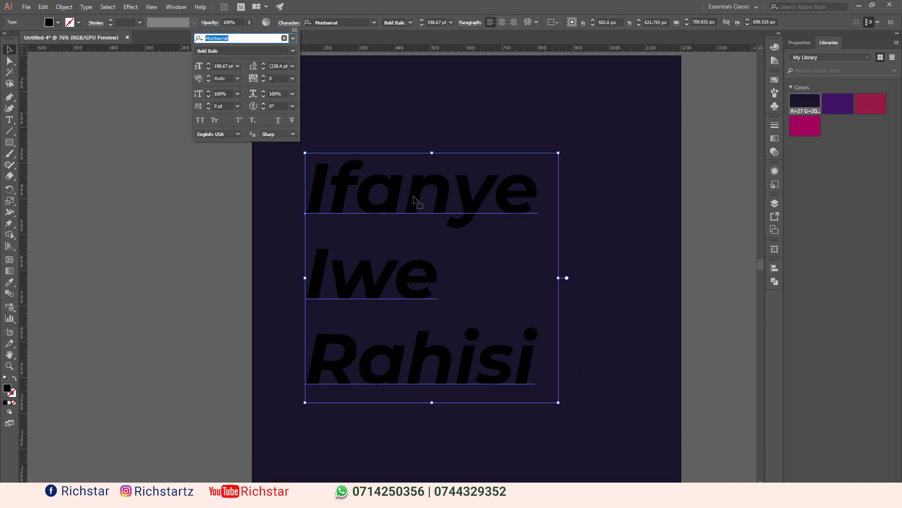
click(292, 78)
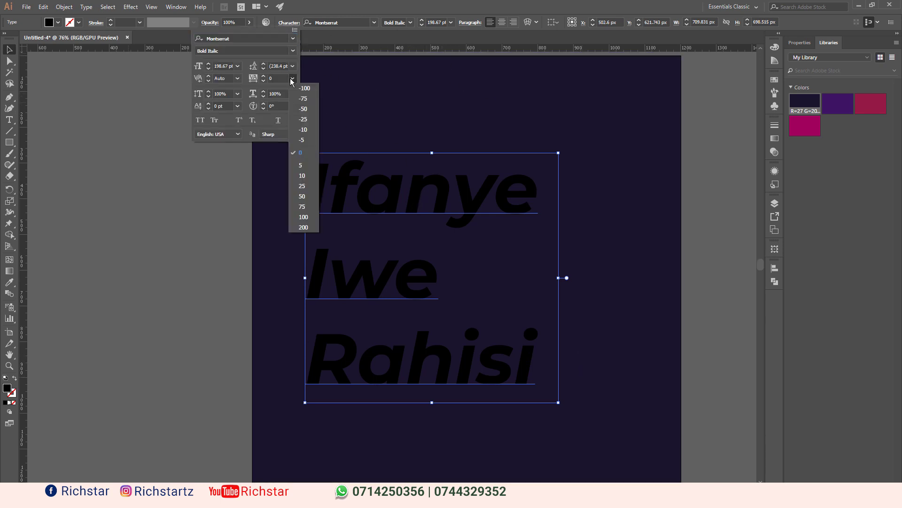
click(309, 195)
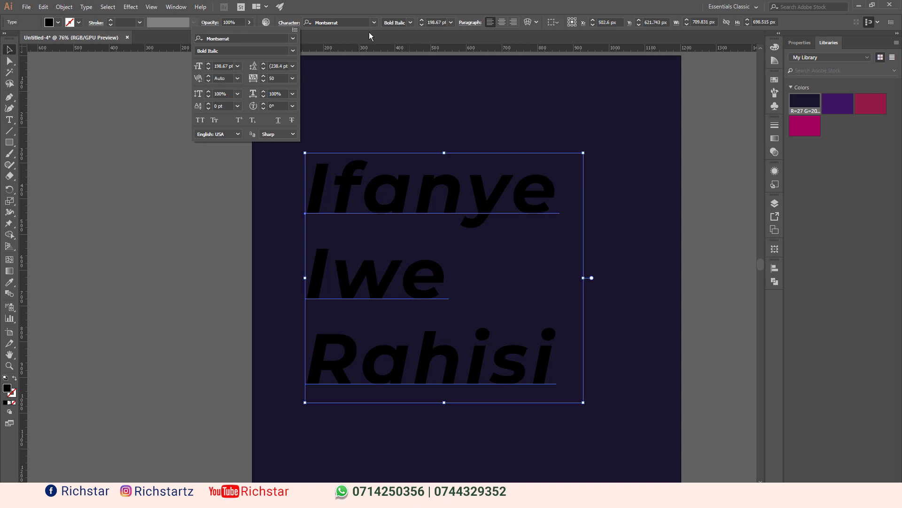
click(293, 67)
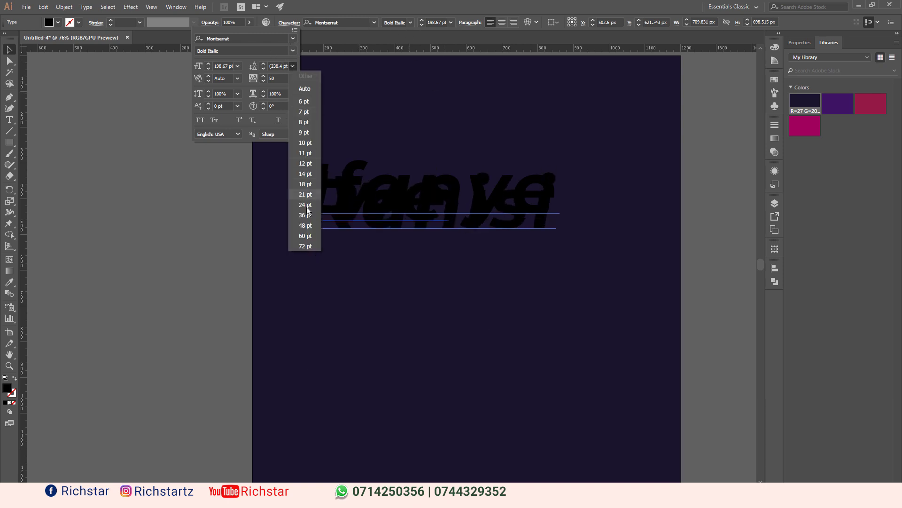
click(307, 247)
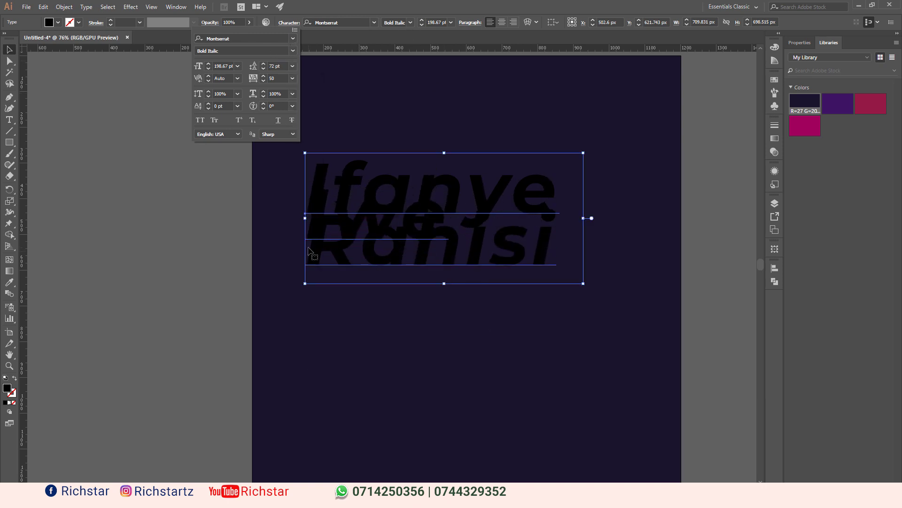
click(263, 66)
drag(263, 66, 263, 66)
click(263, 65)
click(263, 65)
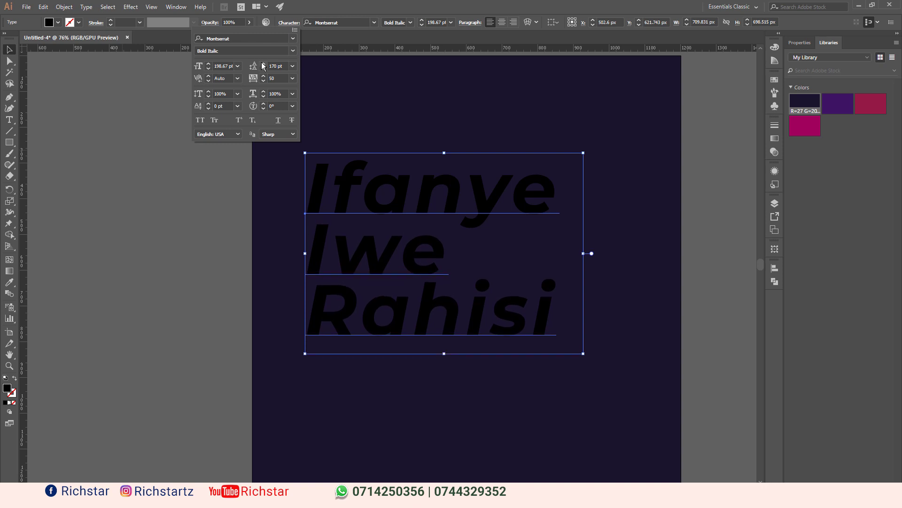
- Duplicate the headline onto the pasteboard left of the artboard and nudge the original down
click(410, 79)
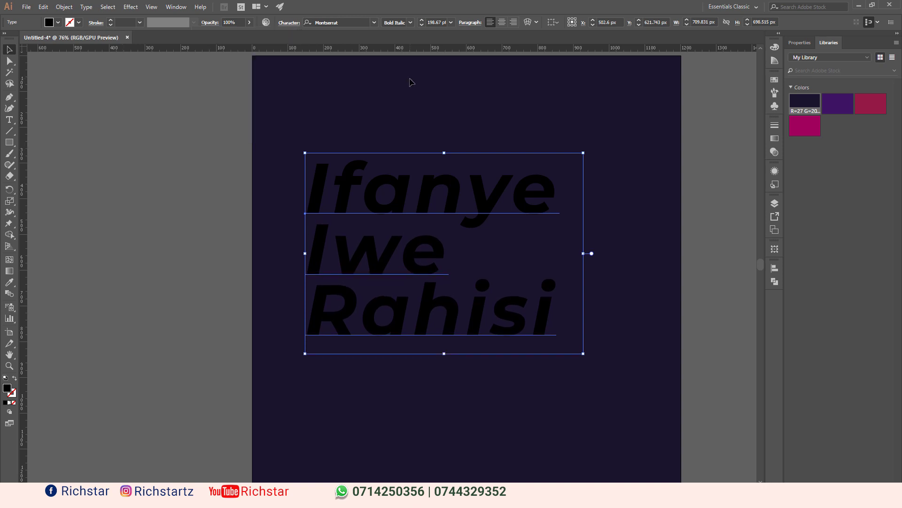
click(395, 176)
drag(397, 191, 50, 266)
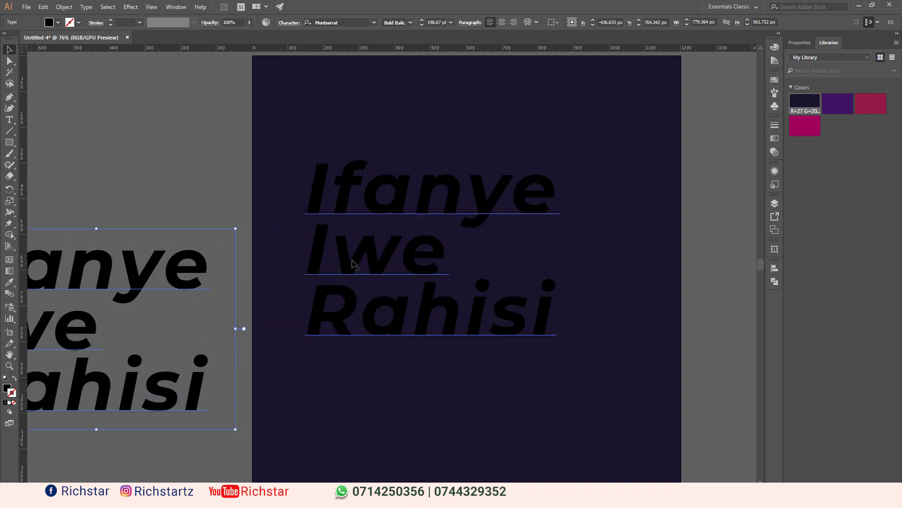
click(440, 377)
drag(201, 298, 182, 297)
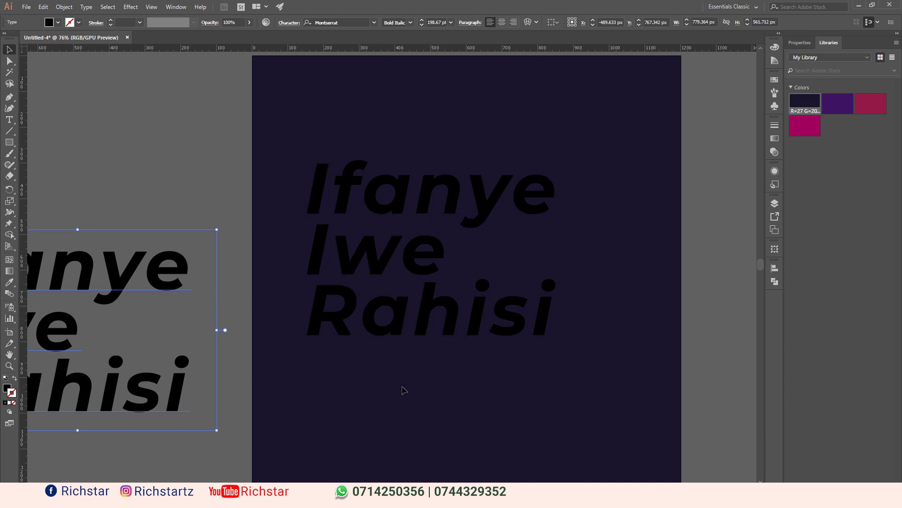
click(444, 347)
drag(448, 330, 447, 346)
- Convert the artboard headline to outlines and reselect the outlined group
right_click(447, 347)
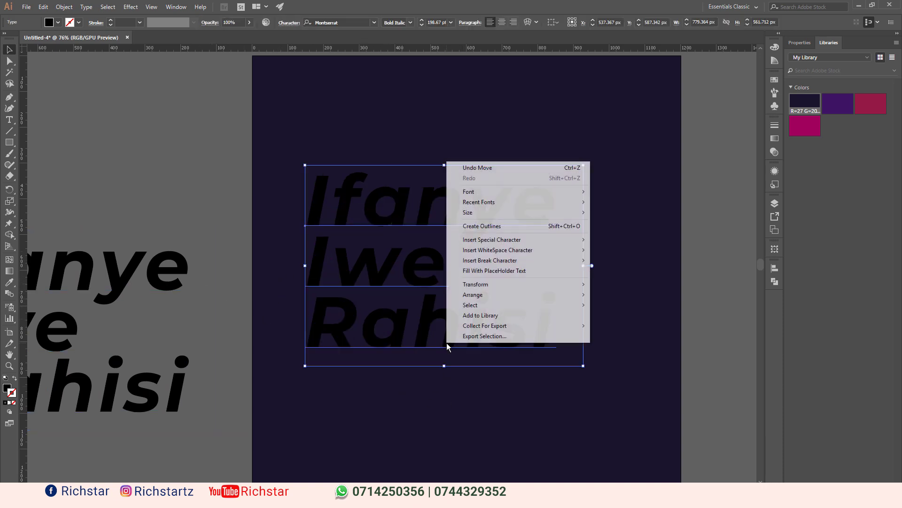
click(492, 227)
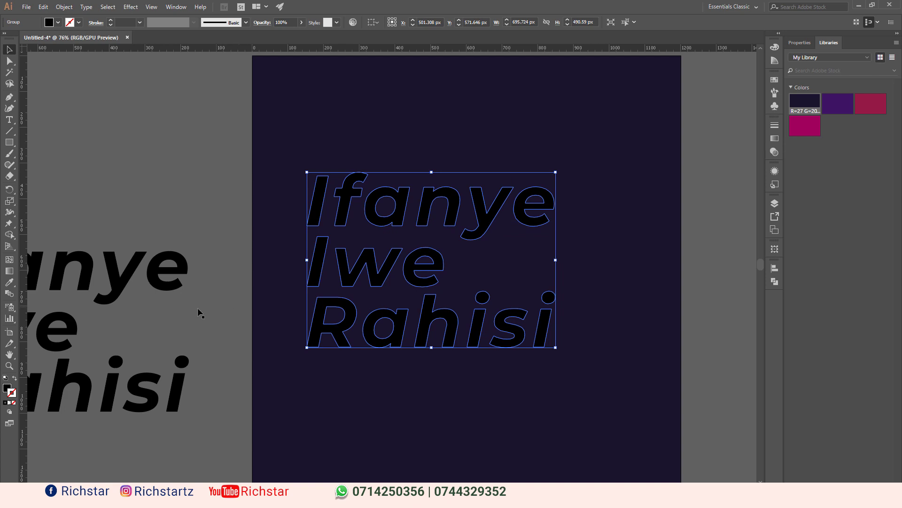
click(447, 156)
click(381, 198)
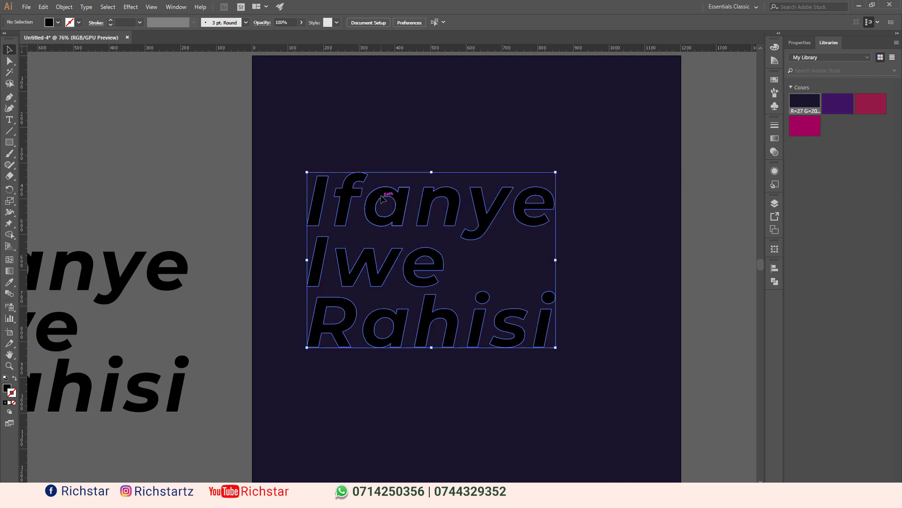
double_click(428, 207)
click(428, 207)
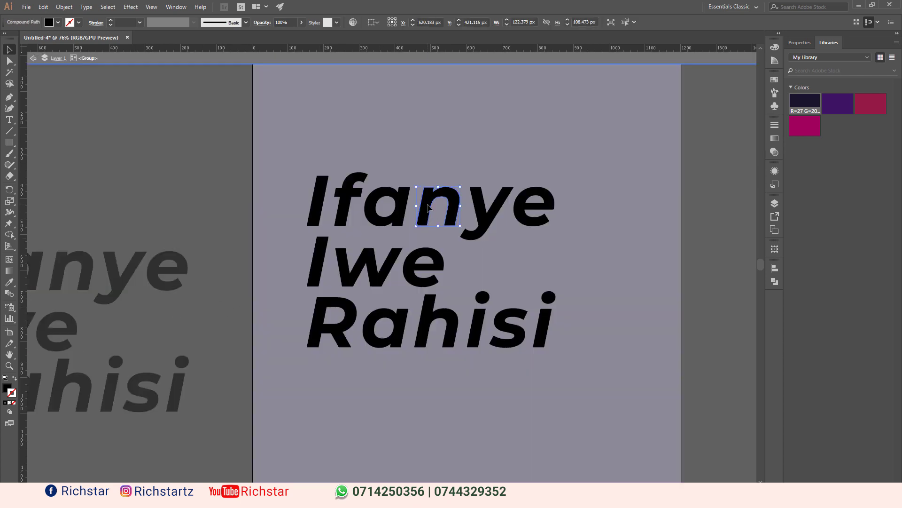
double_click(193, 150)
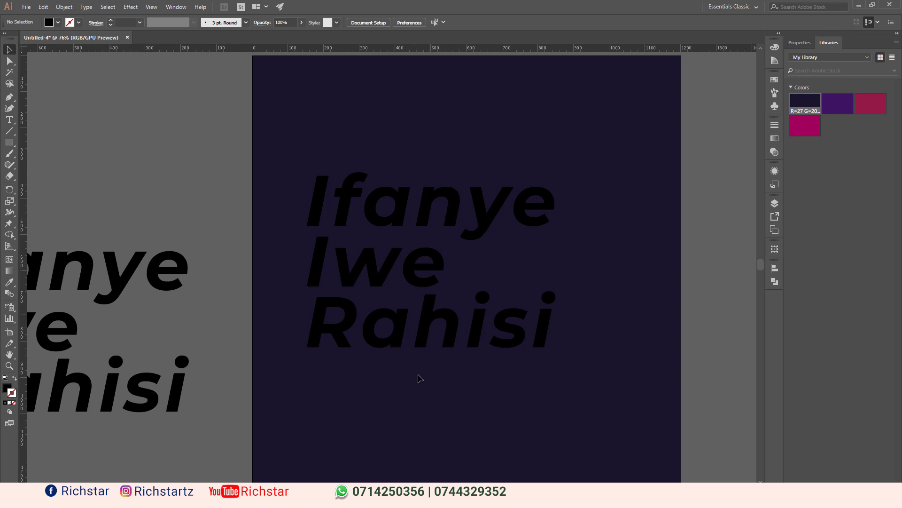
click(372, 220)
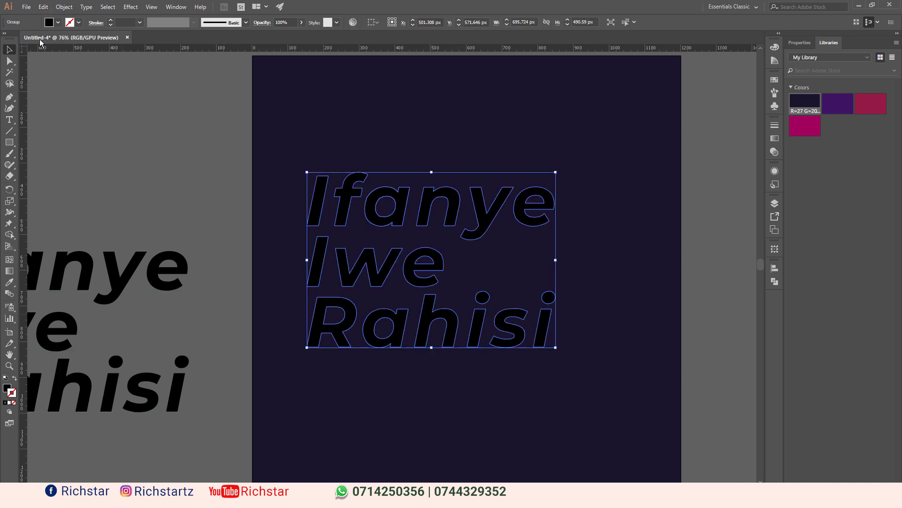
- Fill the outlined headline with white and deselect it
click(57, 22)
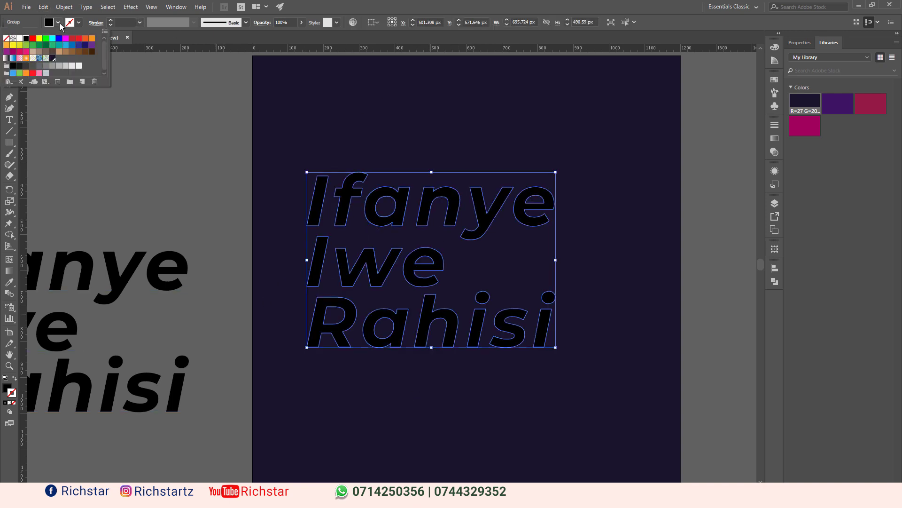
click(19, 38)
click(447, 116)
click(447, 117)
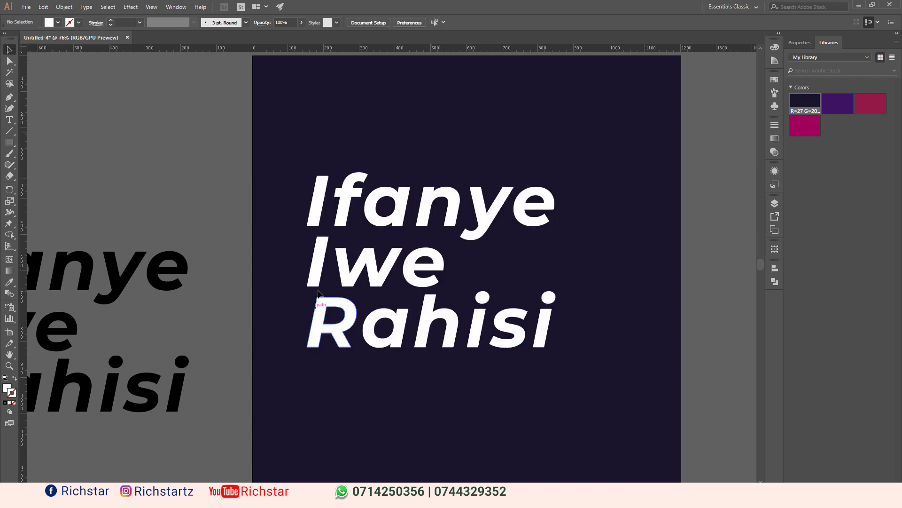
click(8, 130)
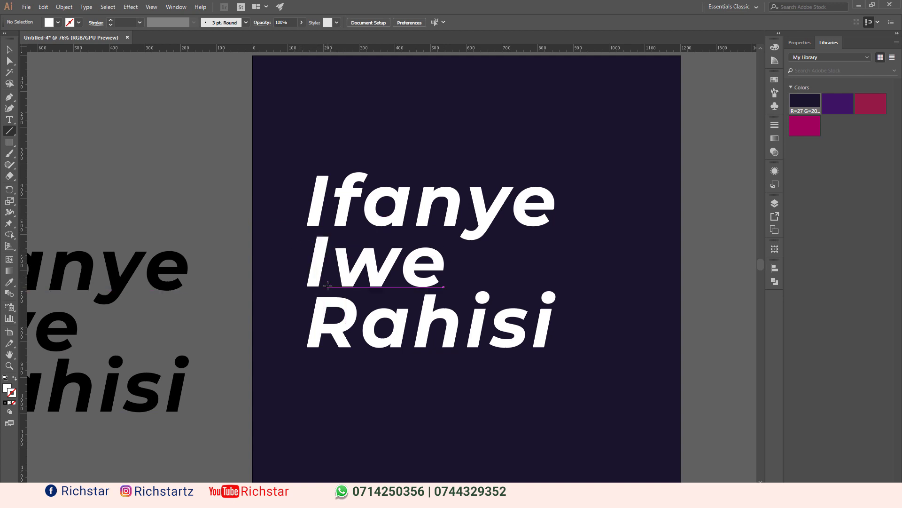
- Draw two diagonal lines across the headline, reposition one, and select both
drag(323, 286, 353, 258)
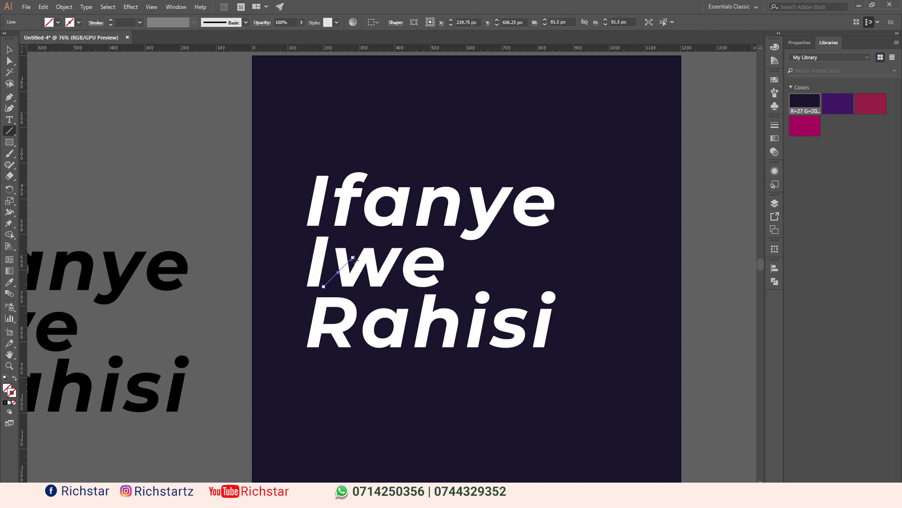
drag(296, 344, 453, 138)
key(v)
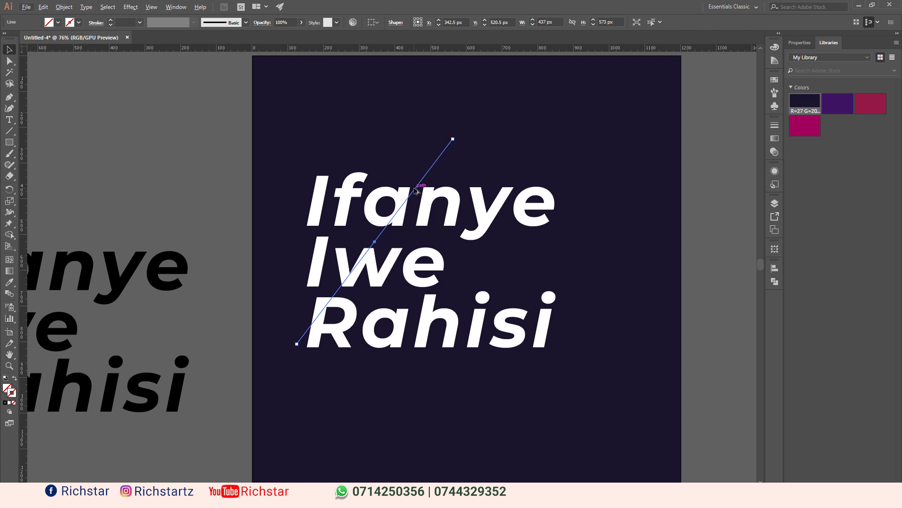
drag(416, 191, 487, 216)
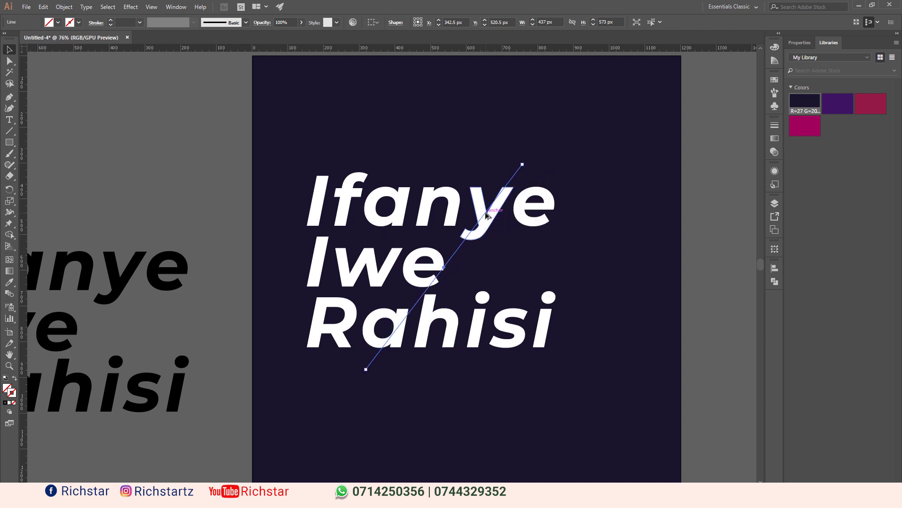
click(479, 380)
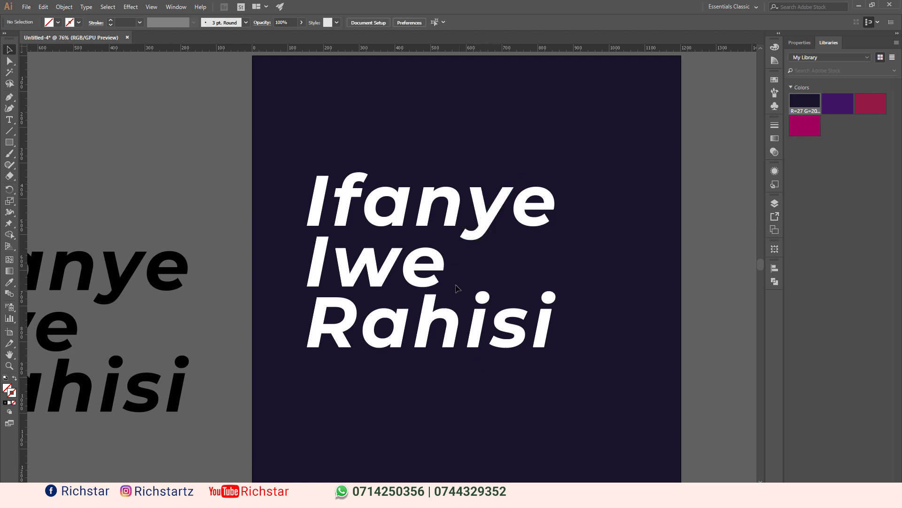
click(454, 254)
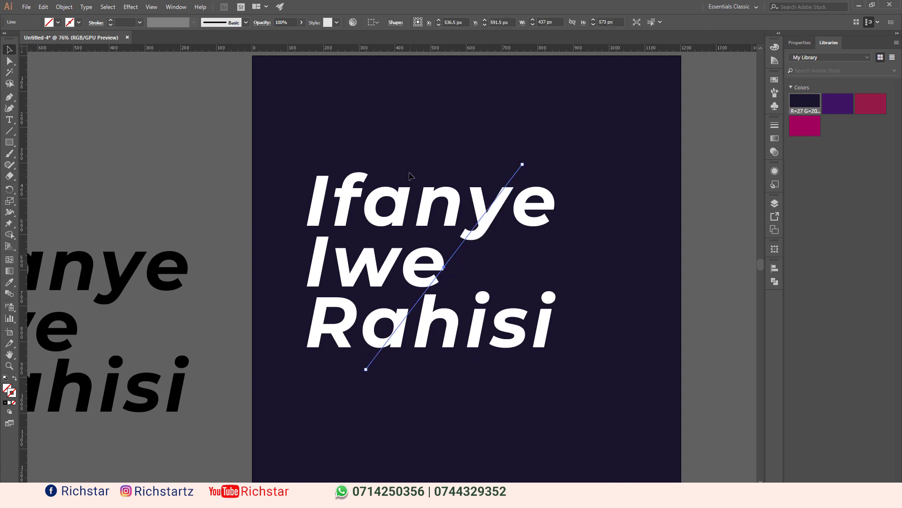
shift+click(437, 158)
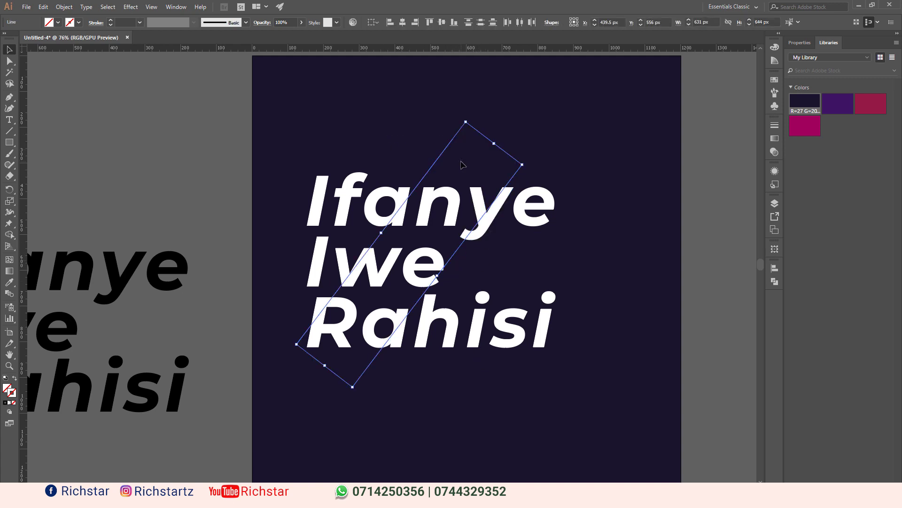
- Give both diagonal lines an 8 pt white stroke
click(140, 23)
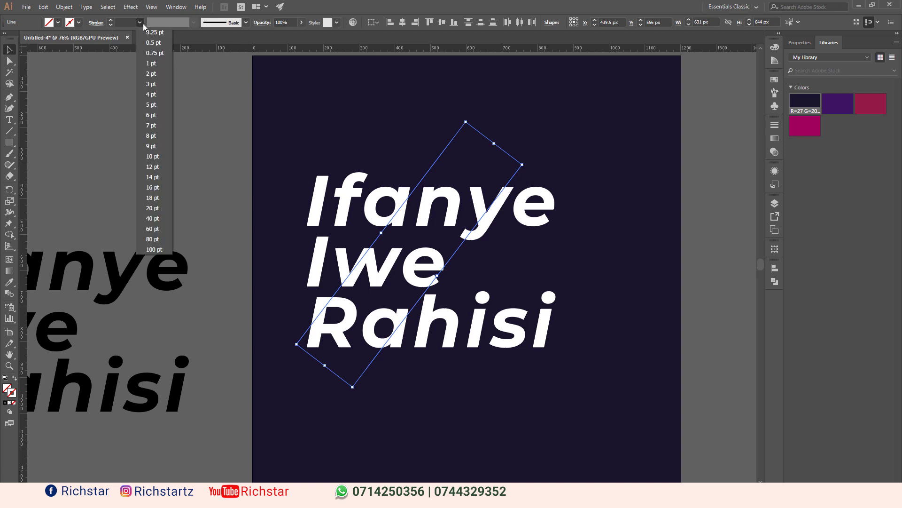
click(155, 95)
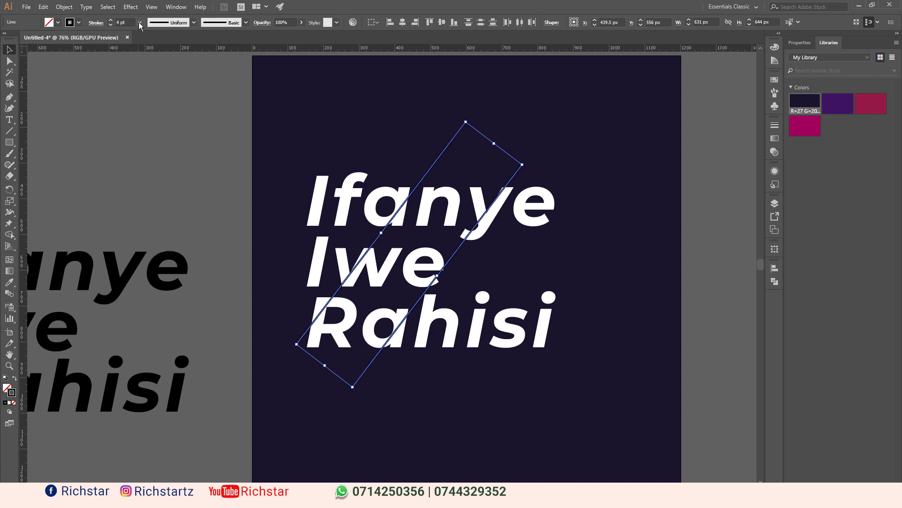
click(140, 22)
click(151, 106)
click(140, 22)
click(149, 136)
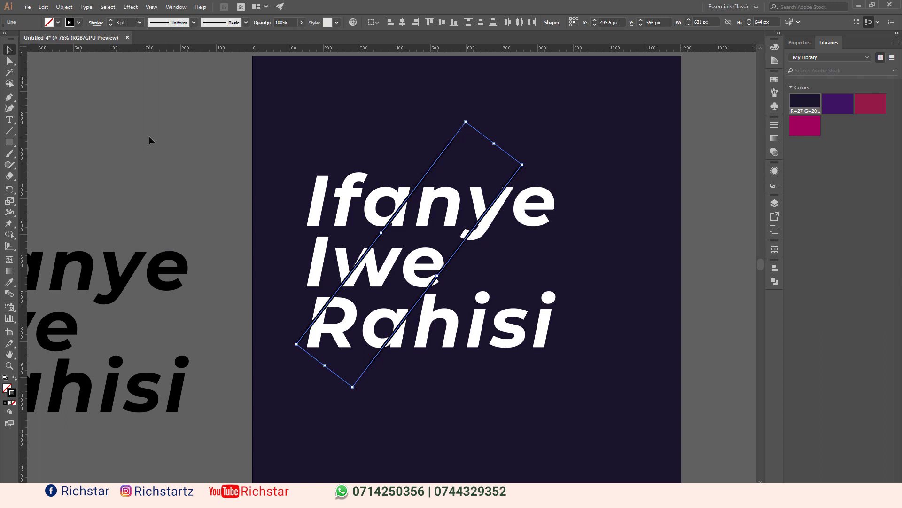
click(78, 22)
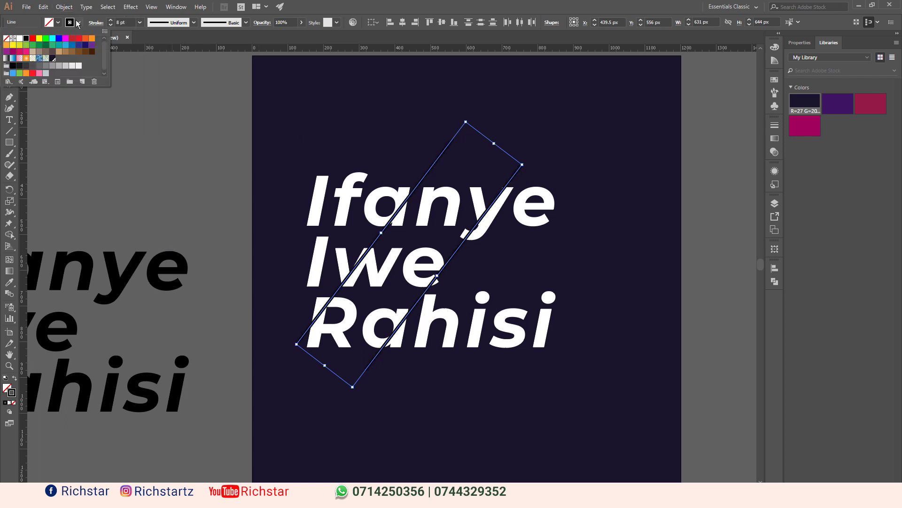
click(19, 38)
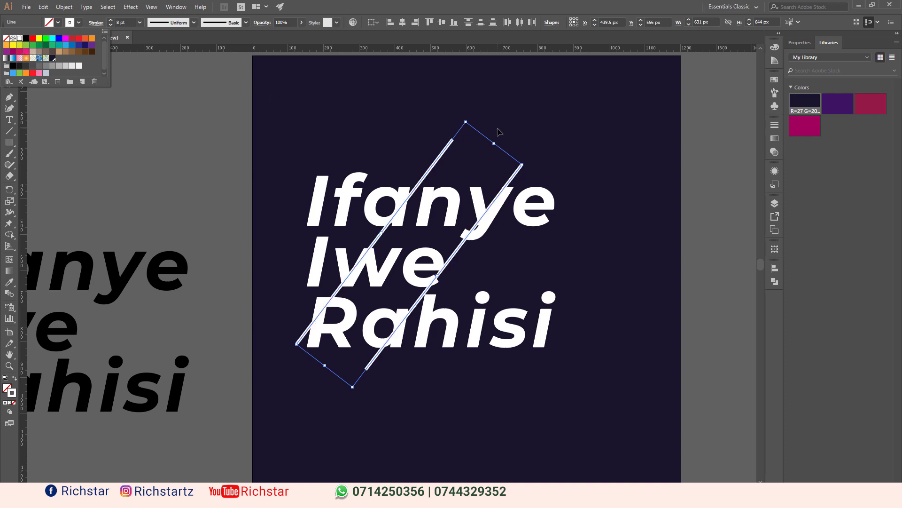
click(388, 106)
- Select both diagonal lines, copy them, and deselect
click(438, 159)
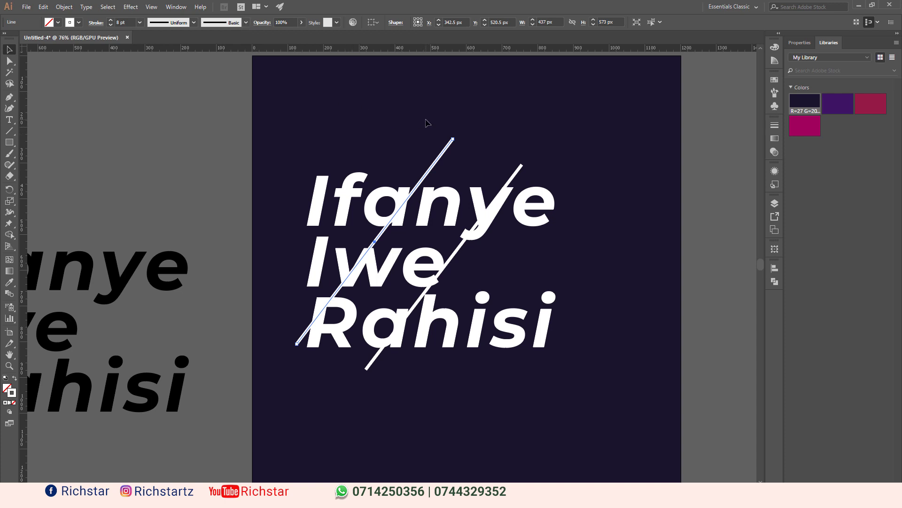
shift+click(515, 174)
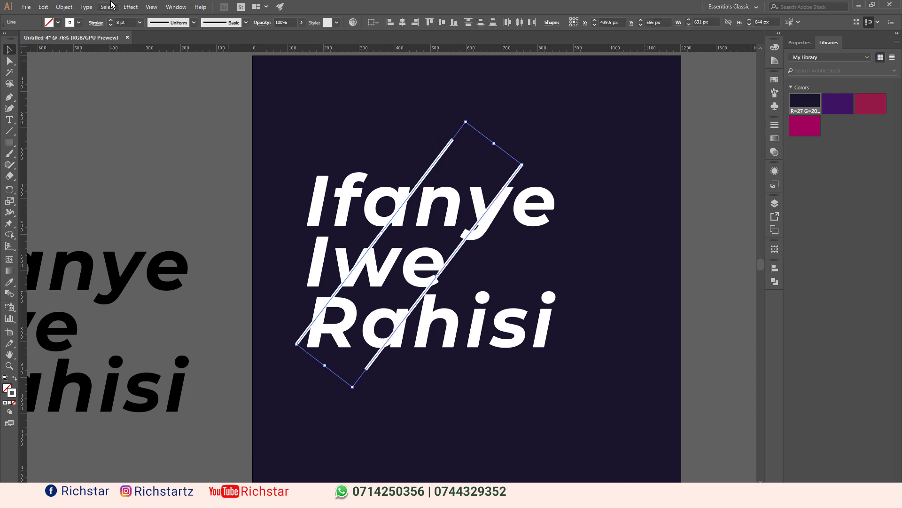
click(43, 7)
click(68, 49)
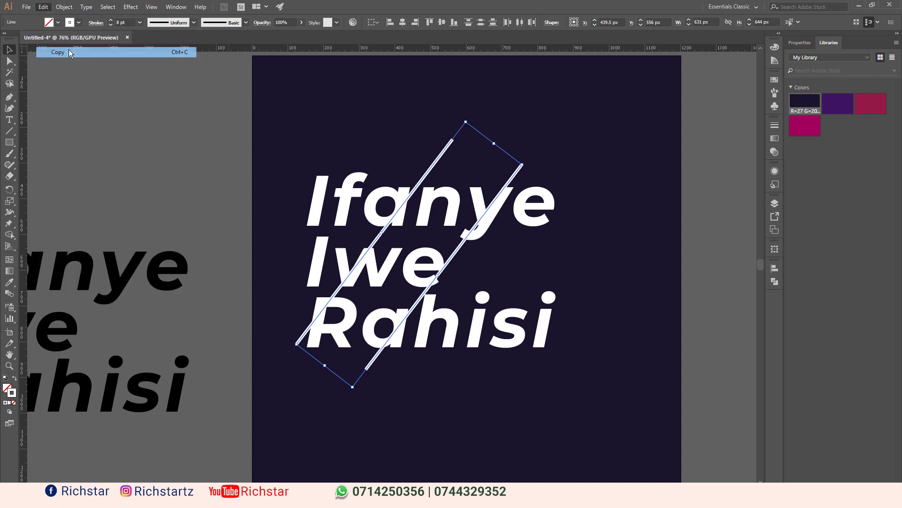
click(428, 103)
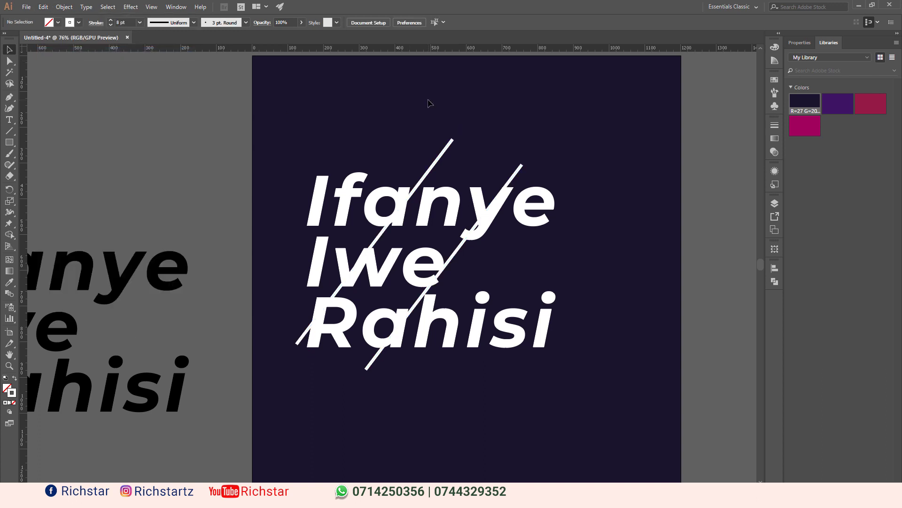
- Slice the lettering along the left diagonal line with Divide Objects Below
click(432, 166)
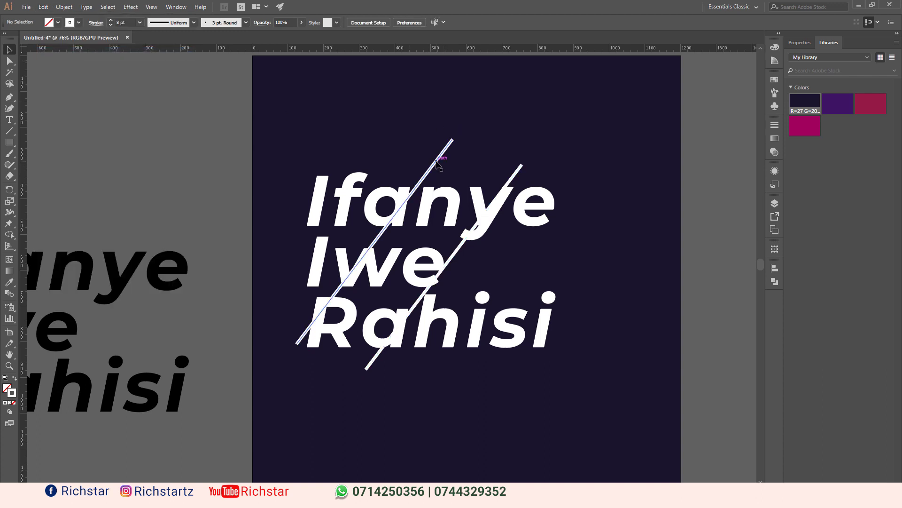
click(64, 6)
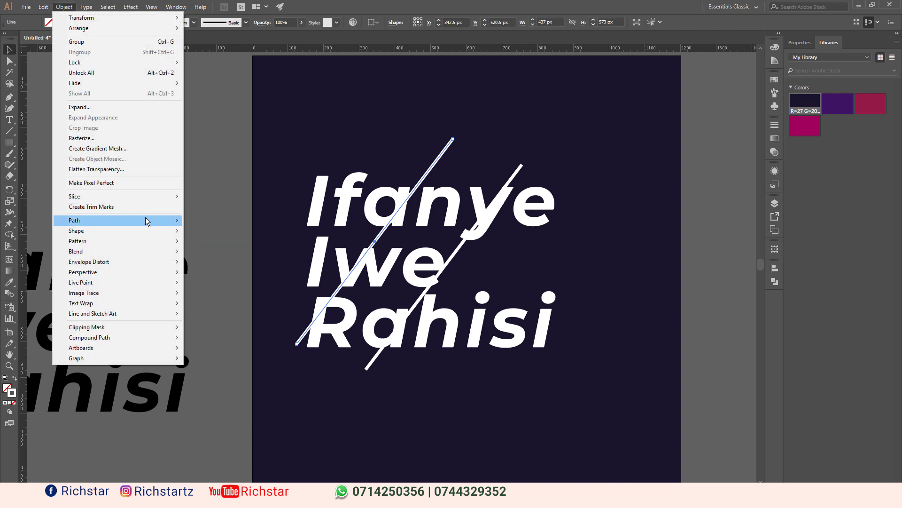
mouse_move(145, 218)
click(245, 309)
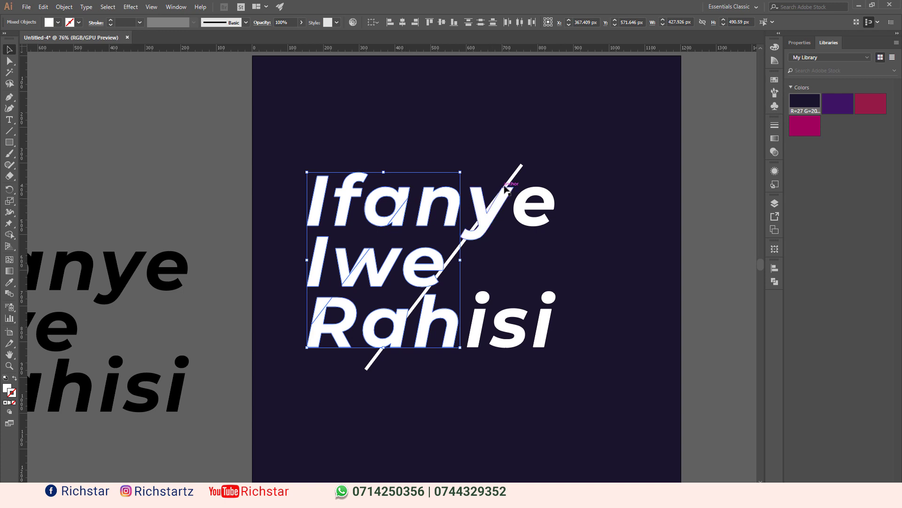
- Slice the lettering along the long right diagonal line with Divide Objects Below
click(493, 202)
click(42, 6)
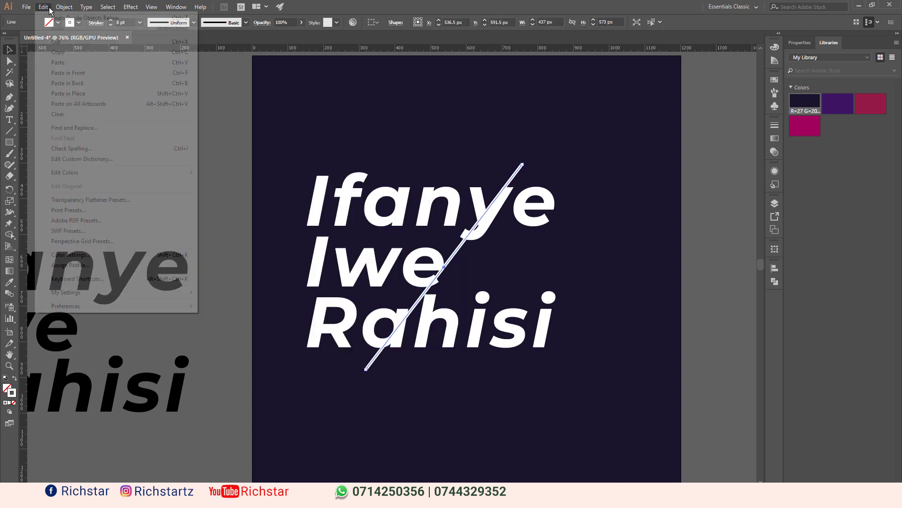
mouse_move(64, 7)
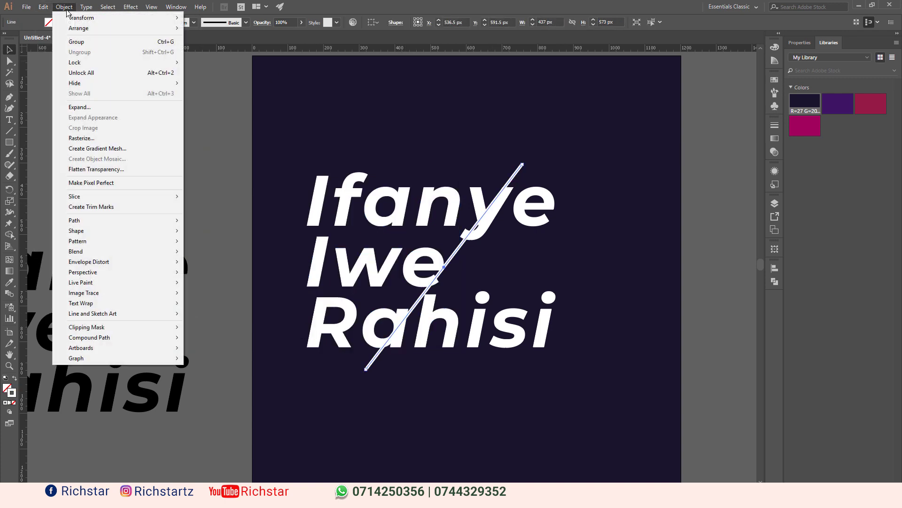
mouse_move(154, 222)
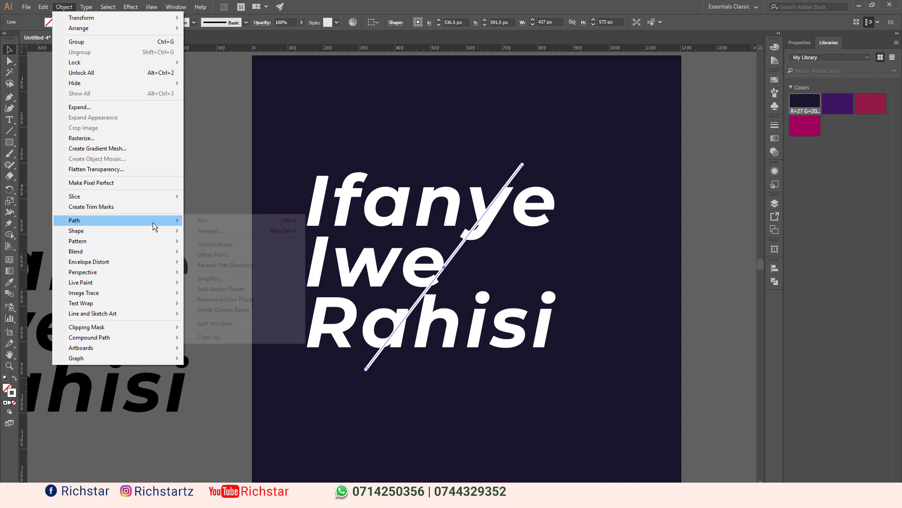
click(267, 310)
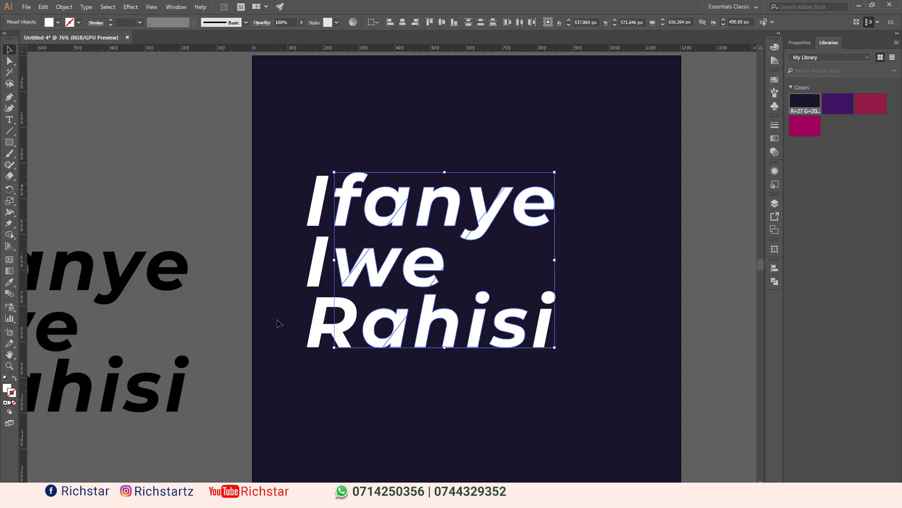
click(43, 7)
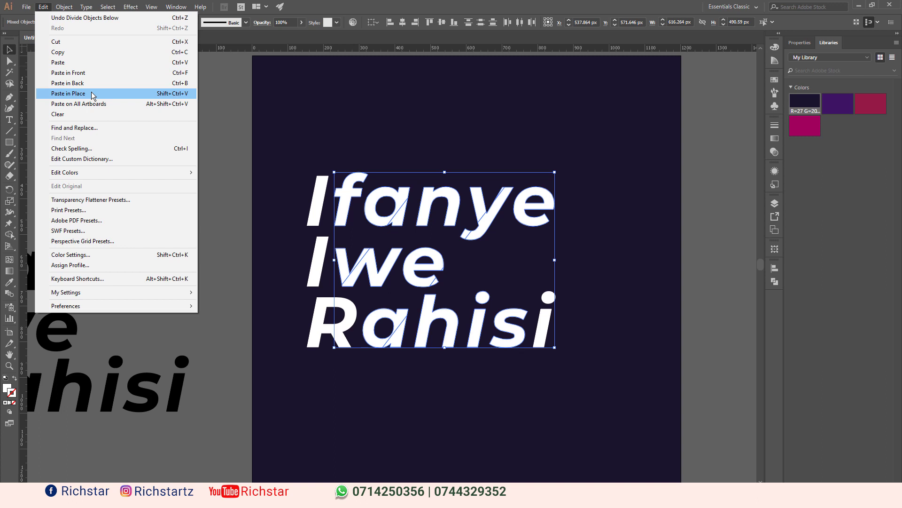
- Paste the two white 8 pt diagonal lines back in place over the sliced headline
click(69, 93)
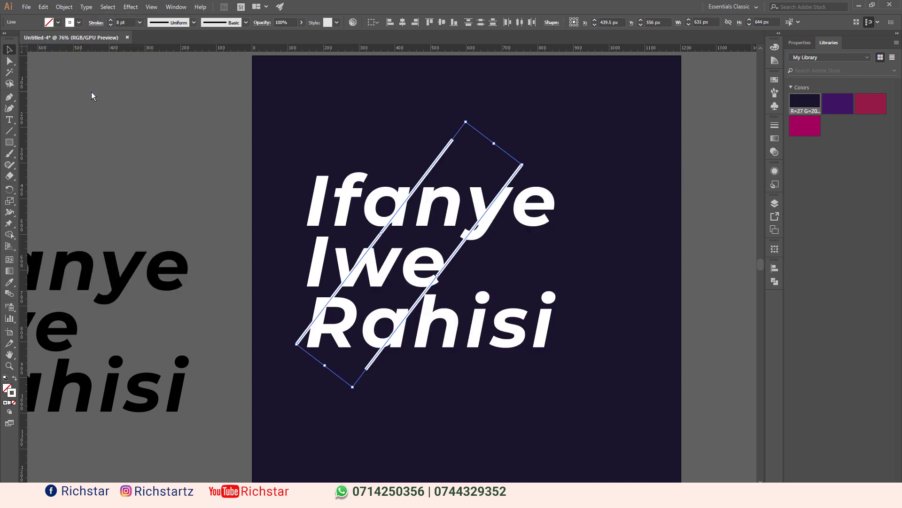
click(502, 390)
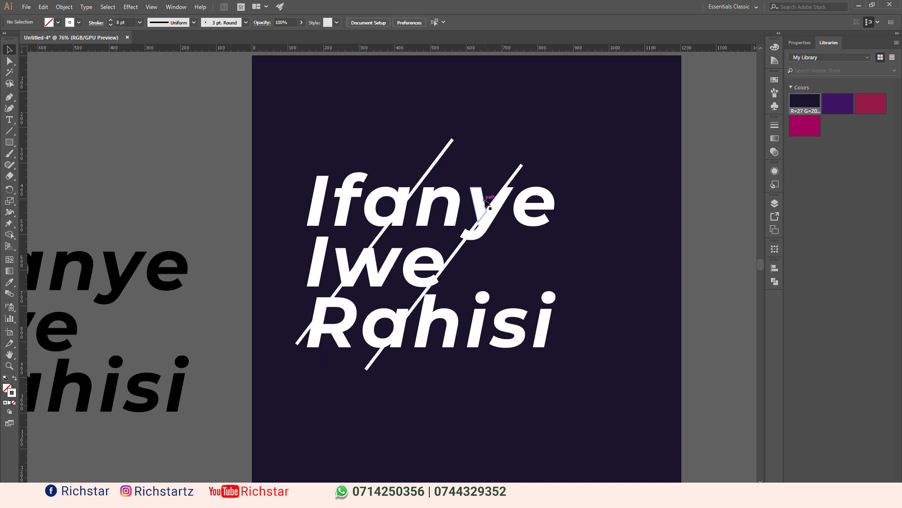
click(518, 216)
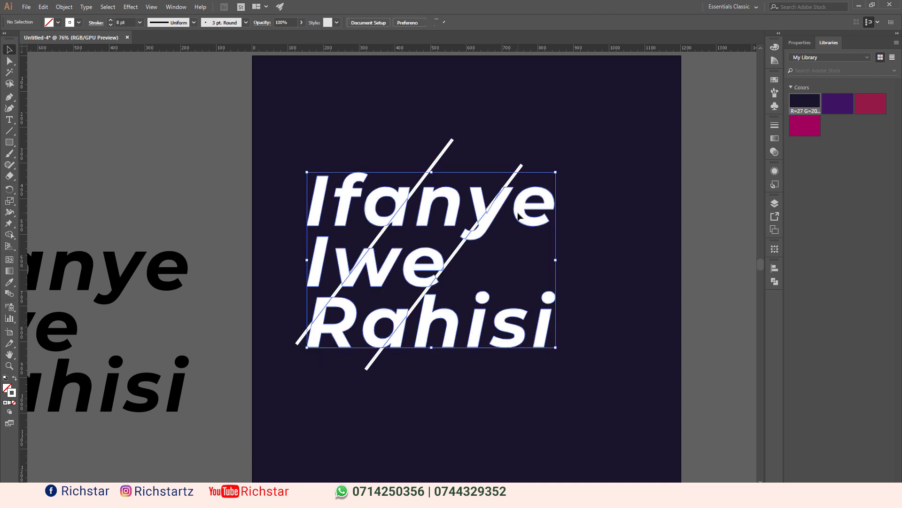
- Ungroup the sliced headline text into separate letter pieces
double_click(448, 207)
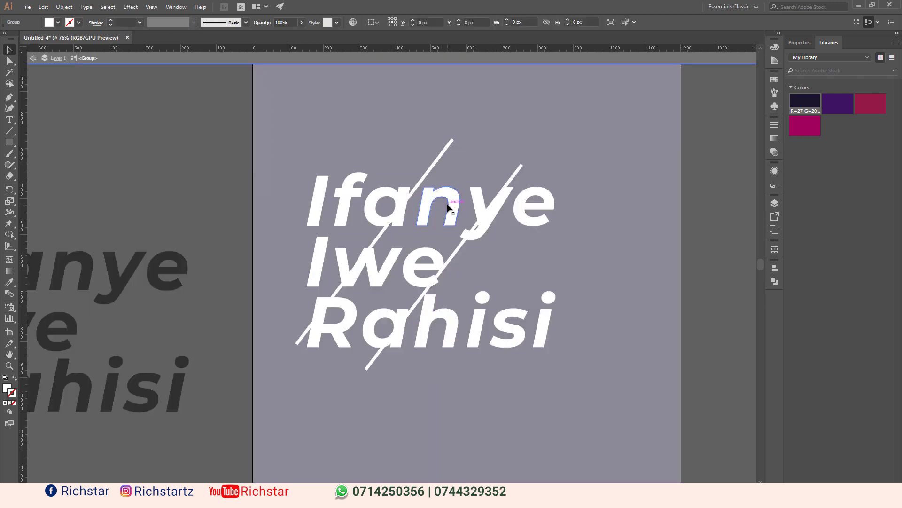
double_click(153, 206)
click(454, 209)
right_click(465, 178)
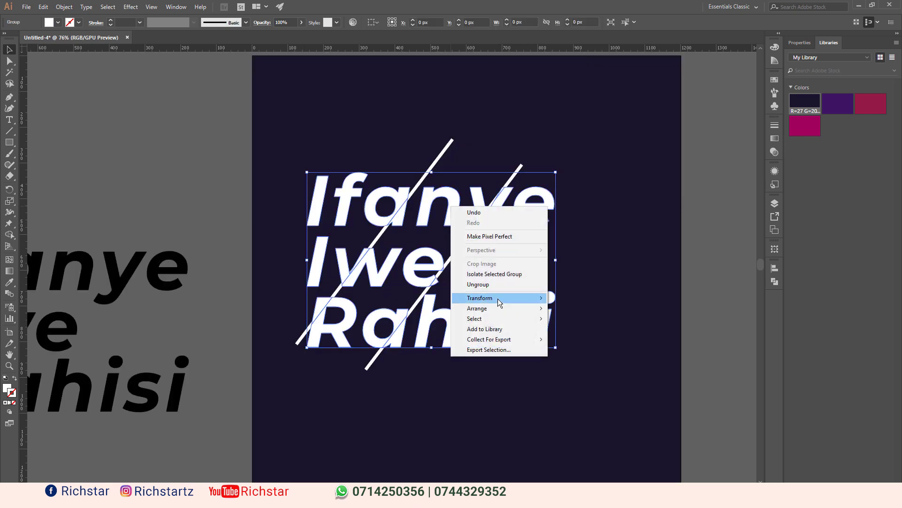
click(495, 281)
click(493, 403)
- Select the middle-slice pieces: n and y of Ifanye, w and e of Iwe, R and a of Rahisi
click(428, 266)
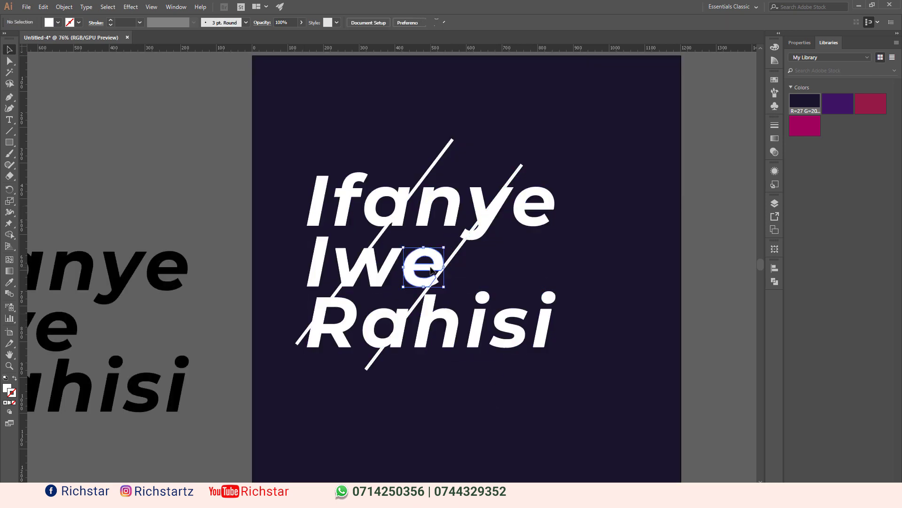
right_click(430, 267)
click(371, 267)
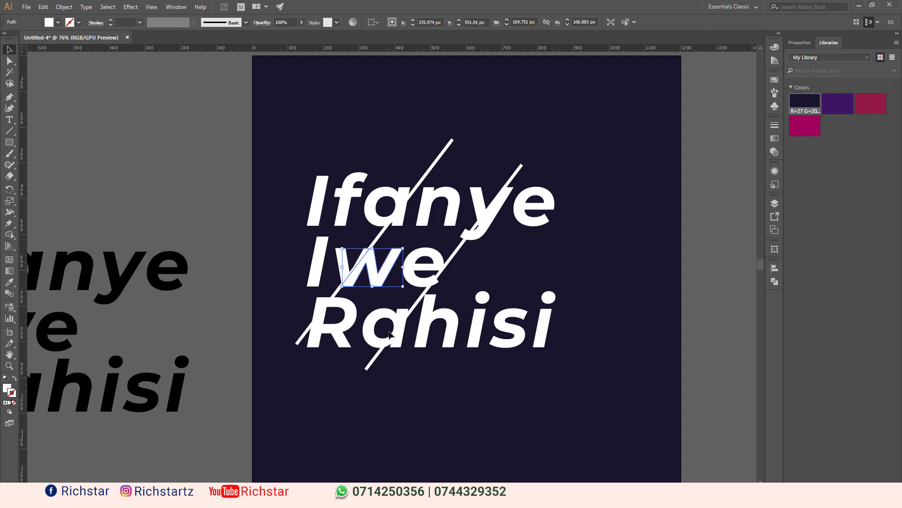
click(352, 320)
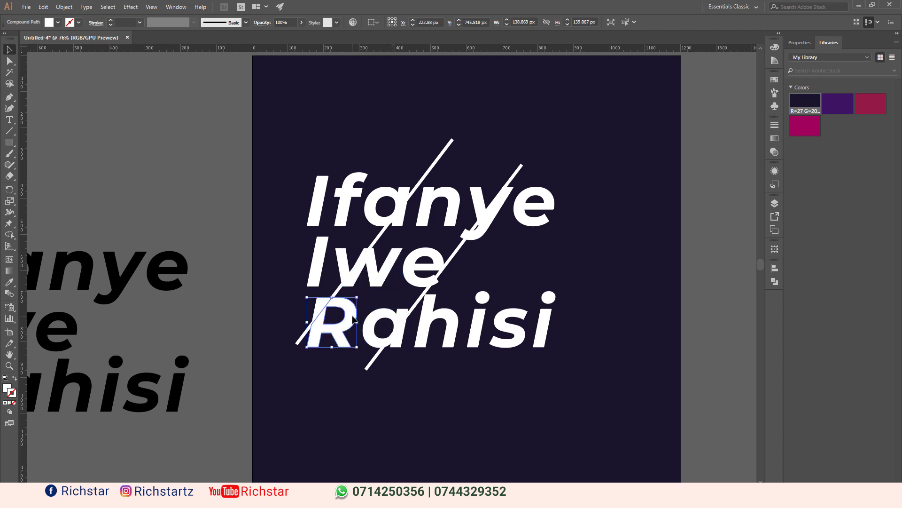
shift+click(376, 323)
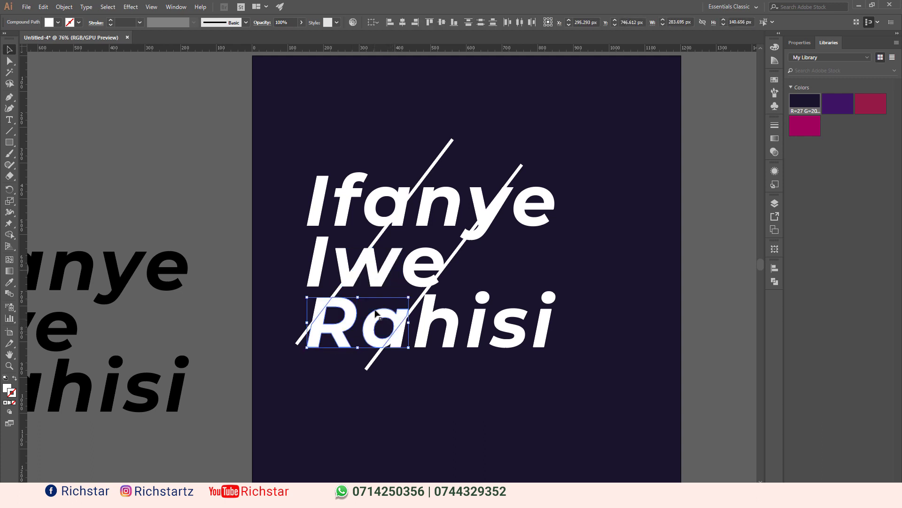
shift+click(372, 267)
shift+click(427, 256)
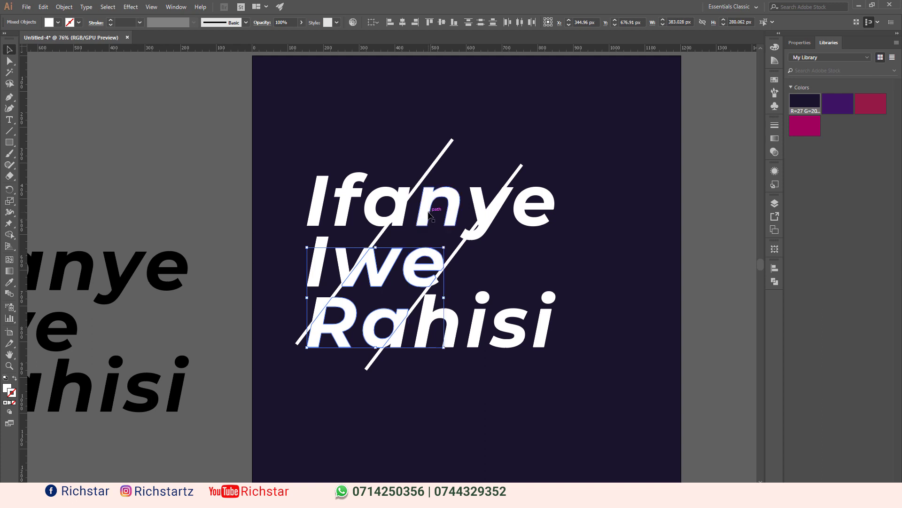
shift+click(434, 217)
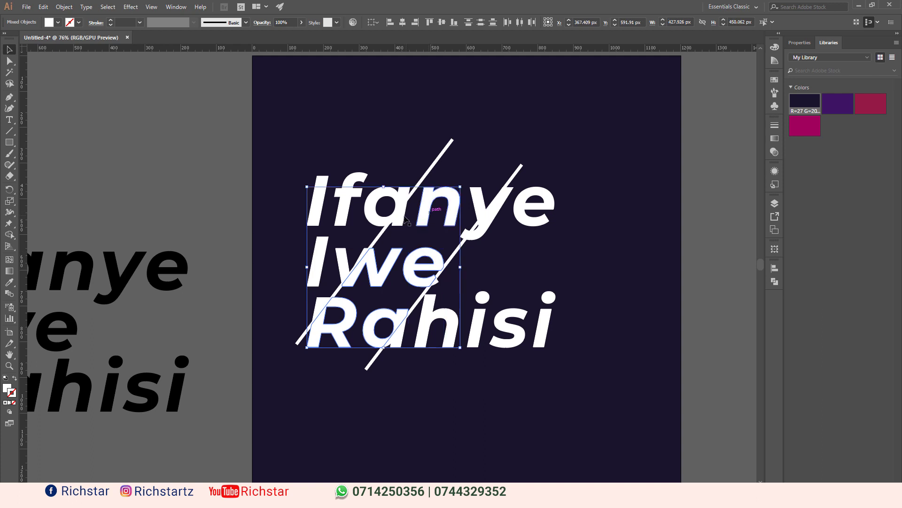
shift+click(477, 203)
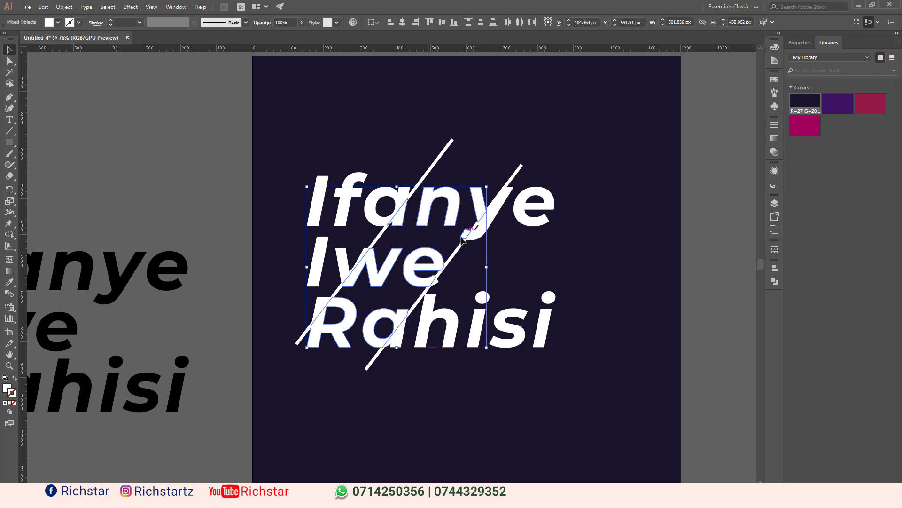
shift+click(421, 322)
click(64, 7)
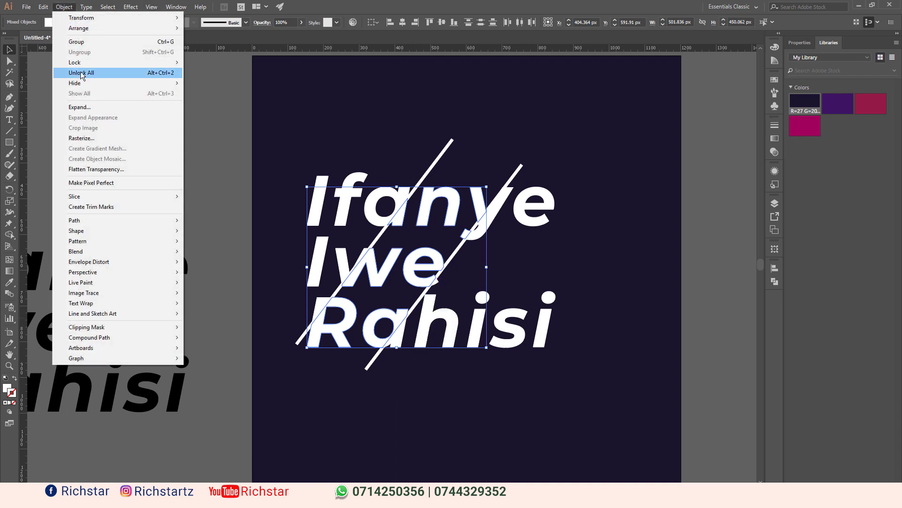
- Group the selected middle-slice letter pieces and fill them with the cyan swatch
click(79, 42)
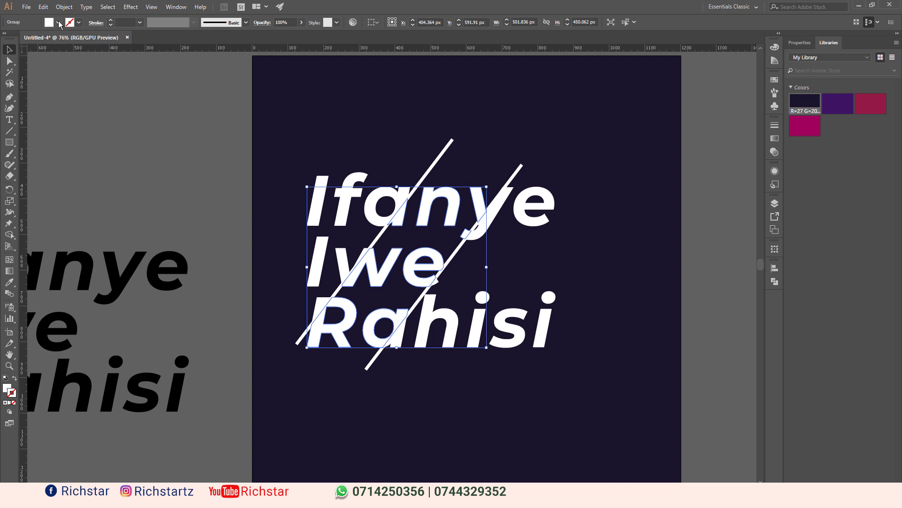
click(58, 23)
click(57, 42)
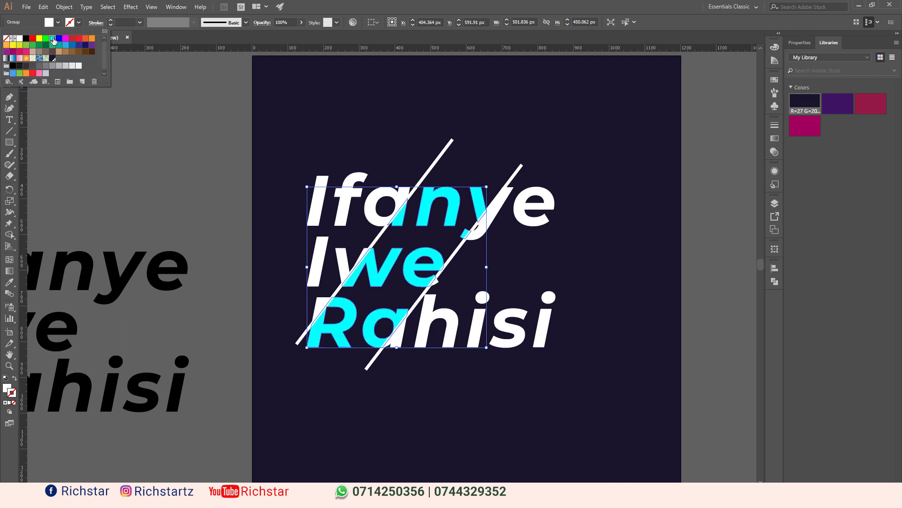
click(437, 83)
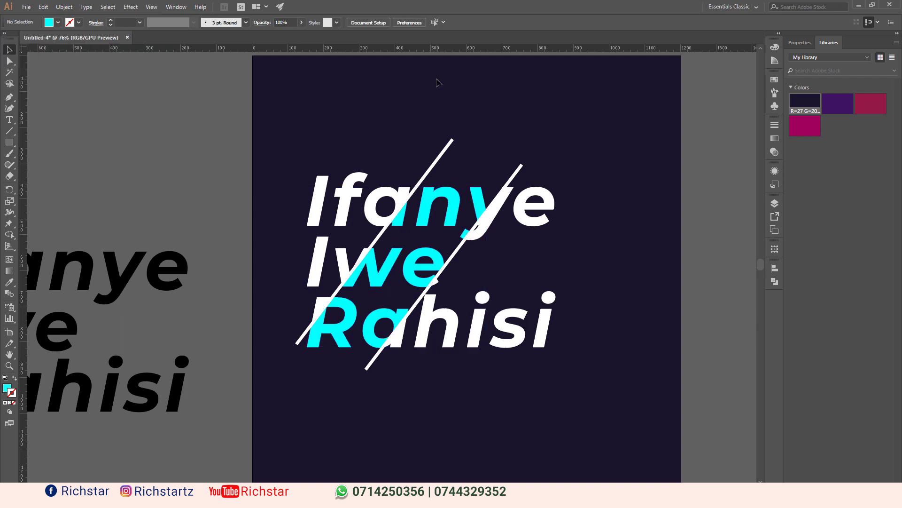
click(428, 205)
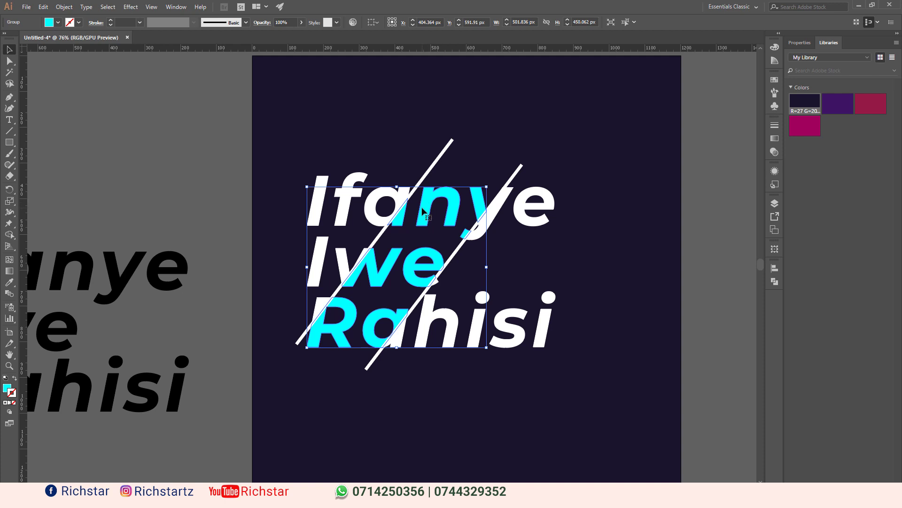
- Nudge the cyan slice up and to the right with the arrow keys
key(Up)
key(shift+Up)
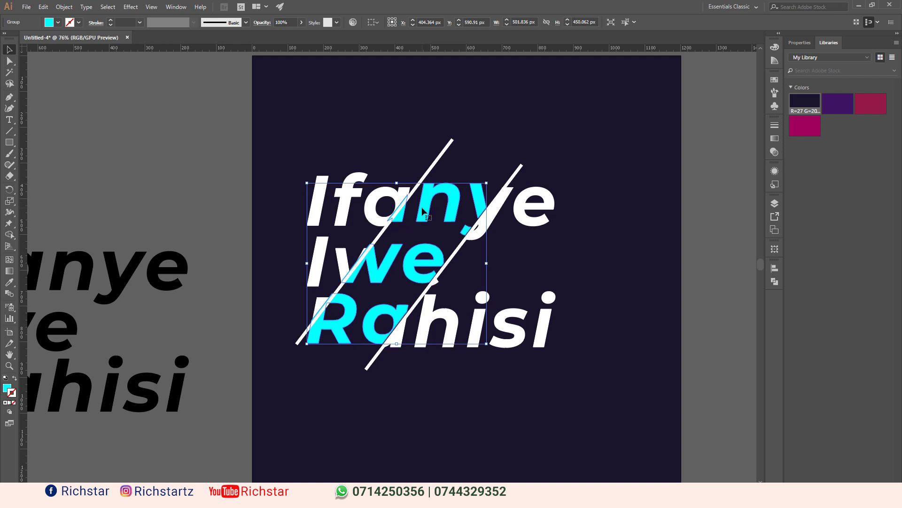
key(shift+Up)
key(shift+Right)
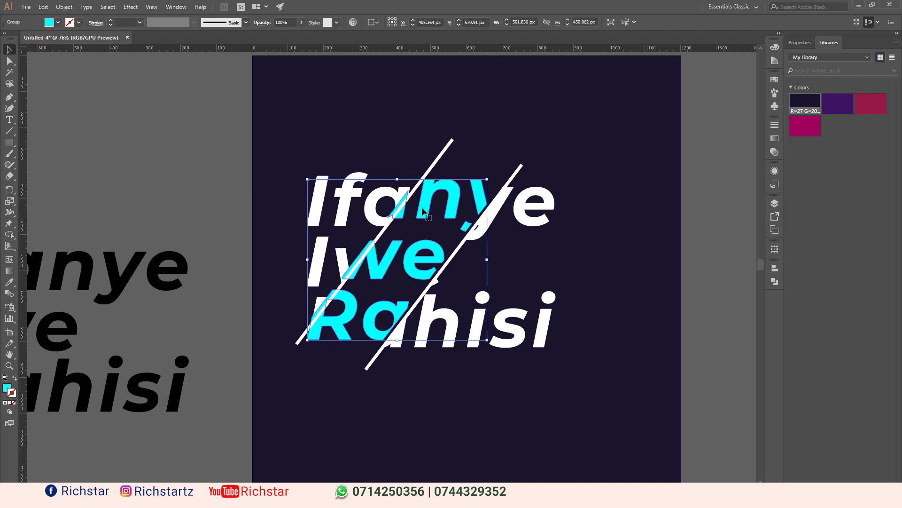
key(Right)
key(Right)
key(Right)
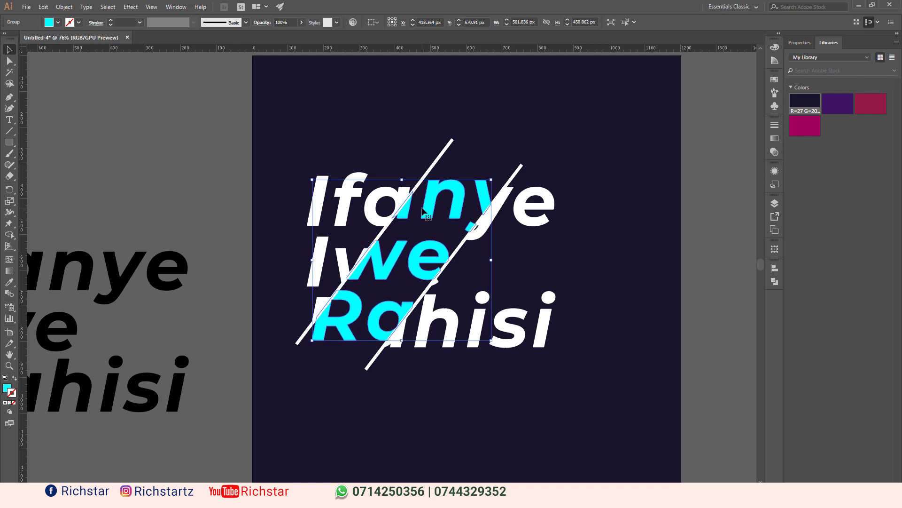
key(Right)
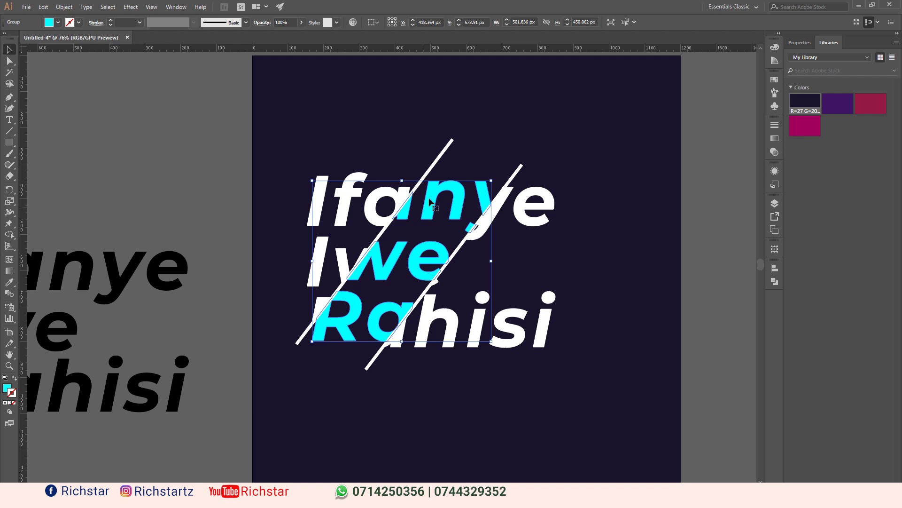
click(521, 125)
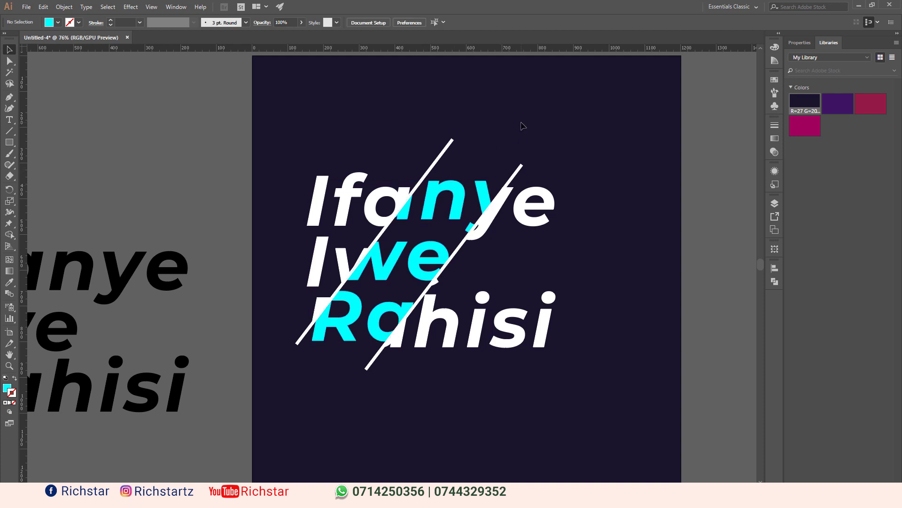
- Fine-tune the cyan slice's offset by nudging it back down and slightly left
click(441, 194)
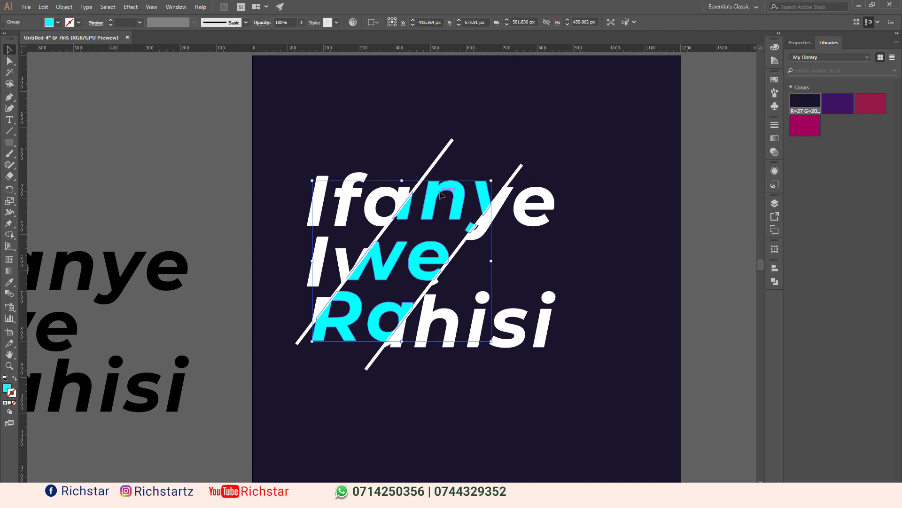
key(shift+Down)
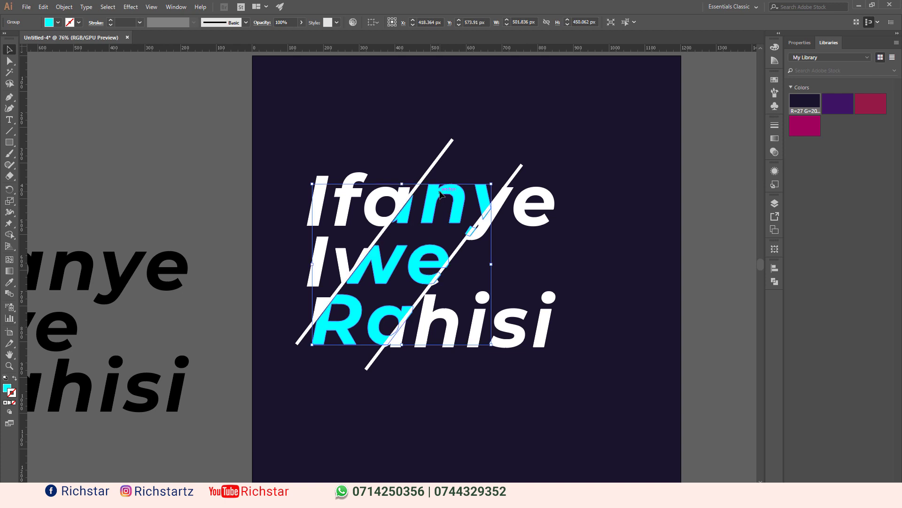
key(Left)
key(Left)
key(Left)
key(Left)
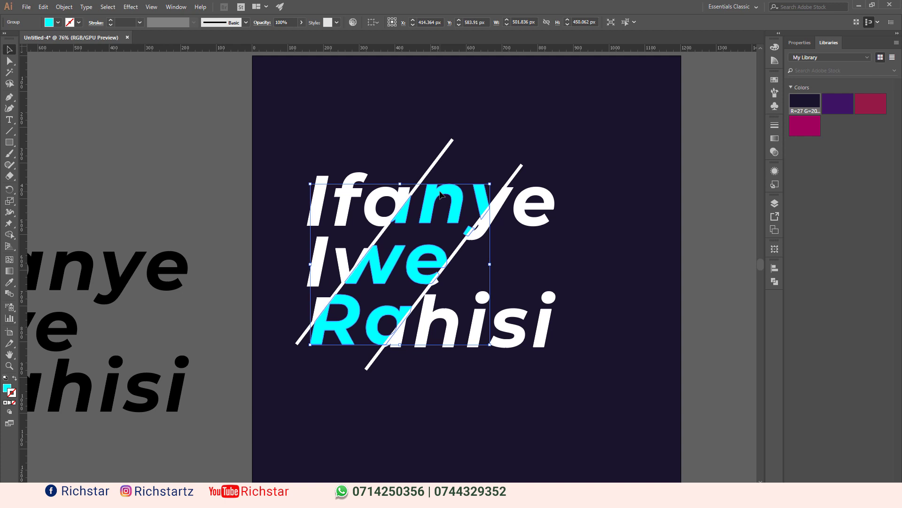
click(417, 400)
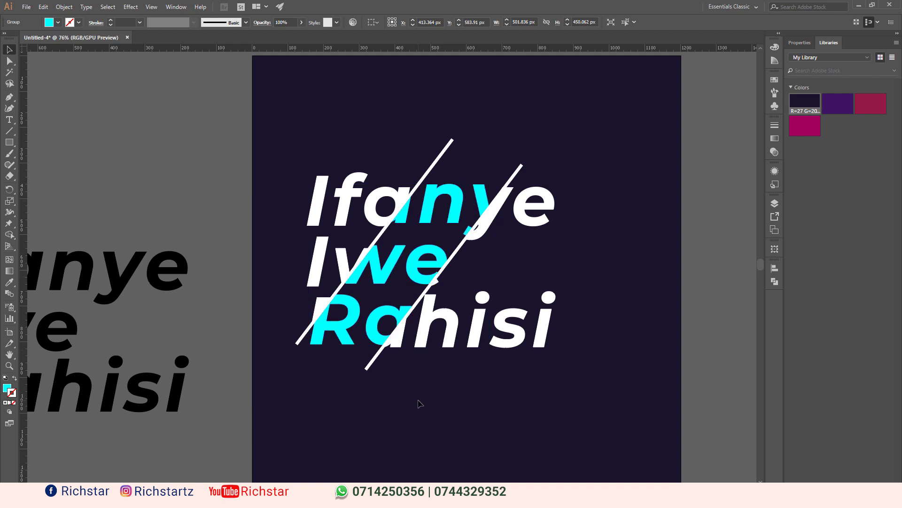
click(422, 281)
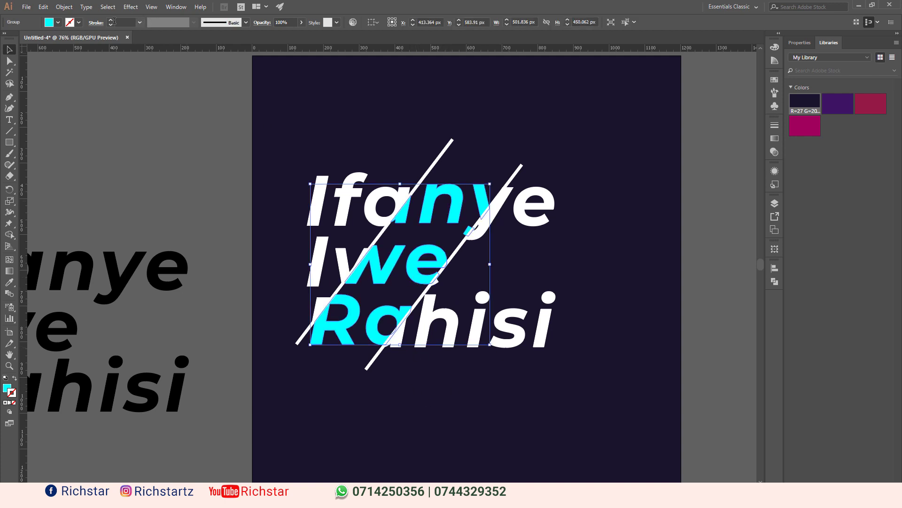
- Try magenta, orange and dark brown fills on the middle slice, settling on orange
click(57, 22)
click(66, 39)
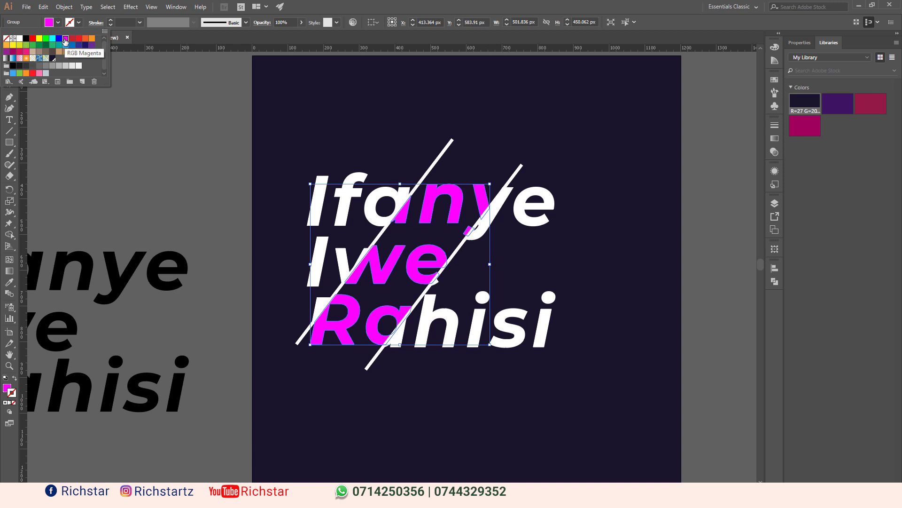
click(93, 38)
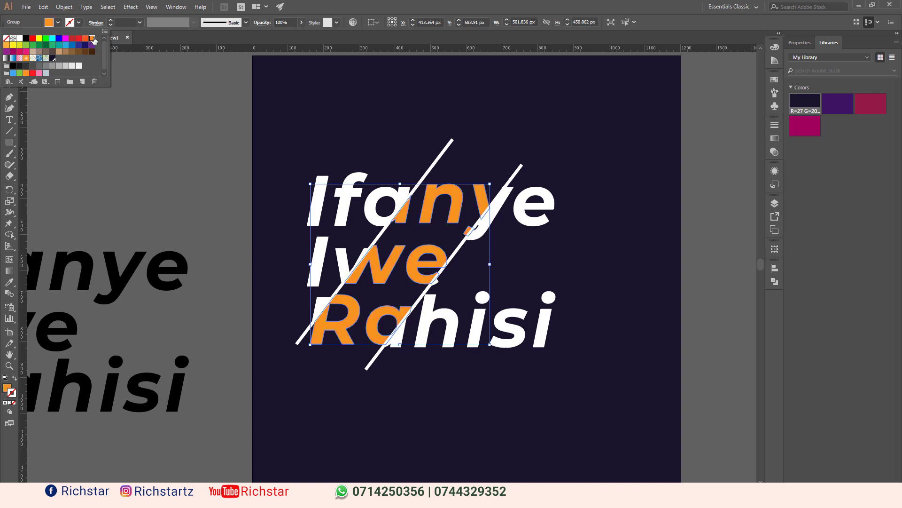
click(92, 52)
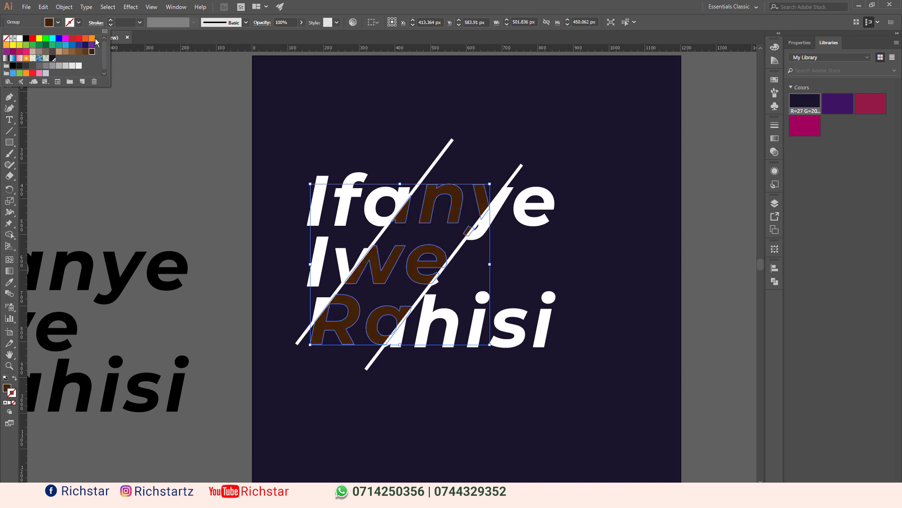
click(92, 38)
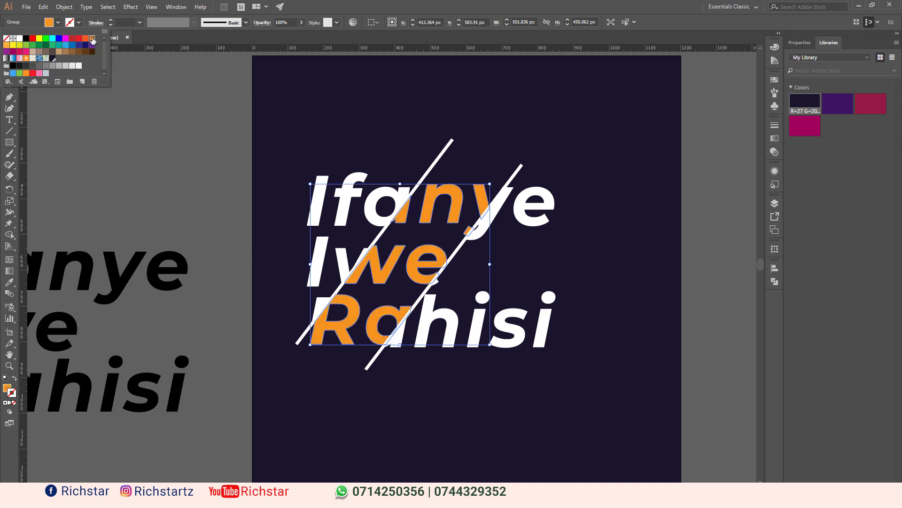
- Edit the orange swatch to yellow (R 247, G 208, B 73) for the middle slice
double_click(92, 38)
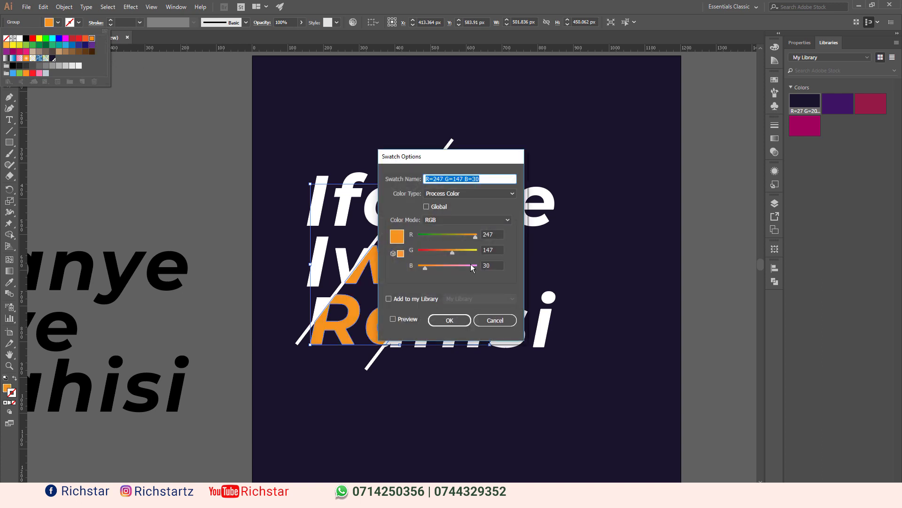
drag(459, 252, 425, 269)
click(452, 320)
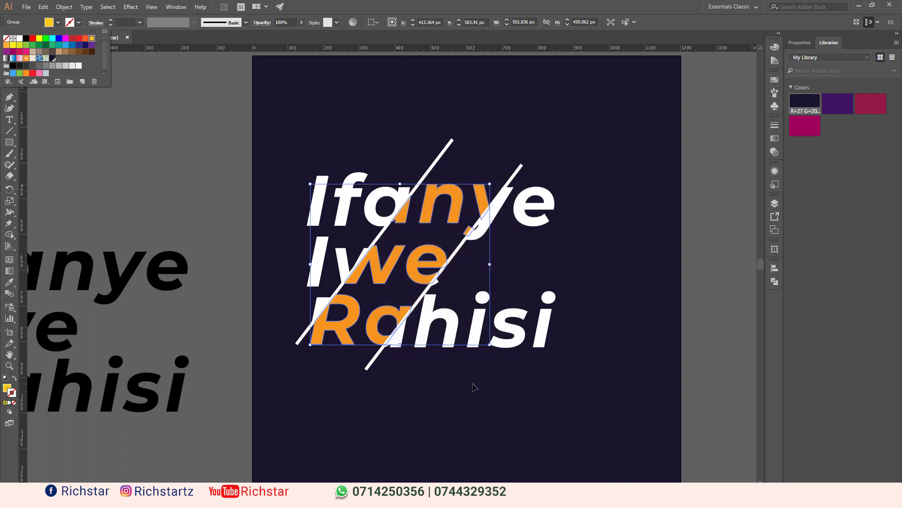
click(475, 387)
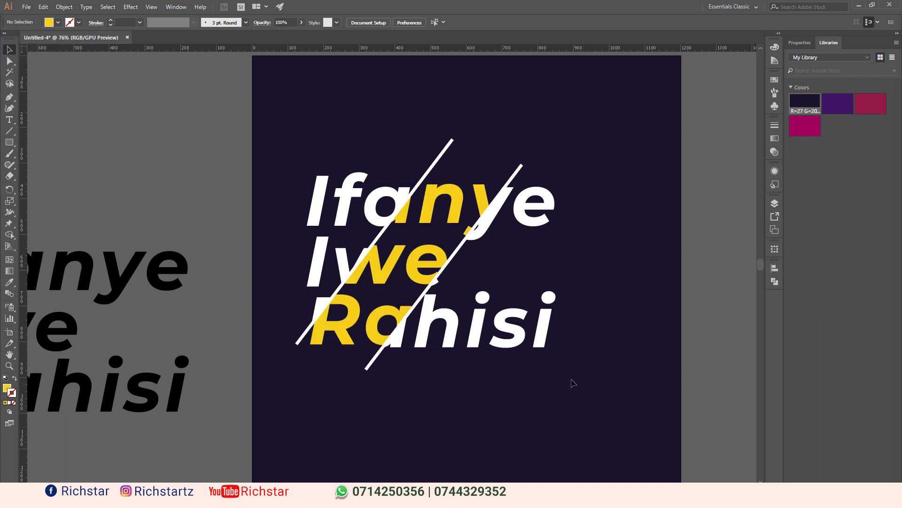
- Apply the tapered width profile to both white diagonal lines
click(517, 173)
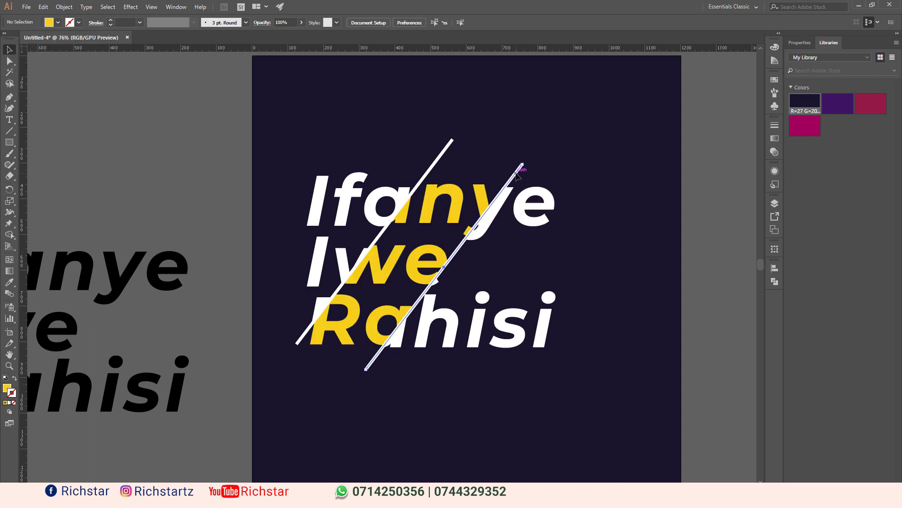
shift+click(441, 158)
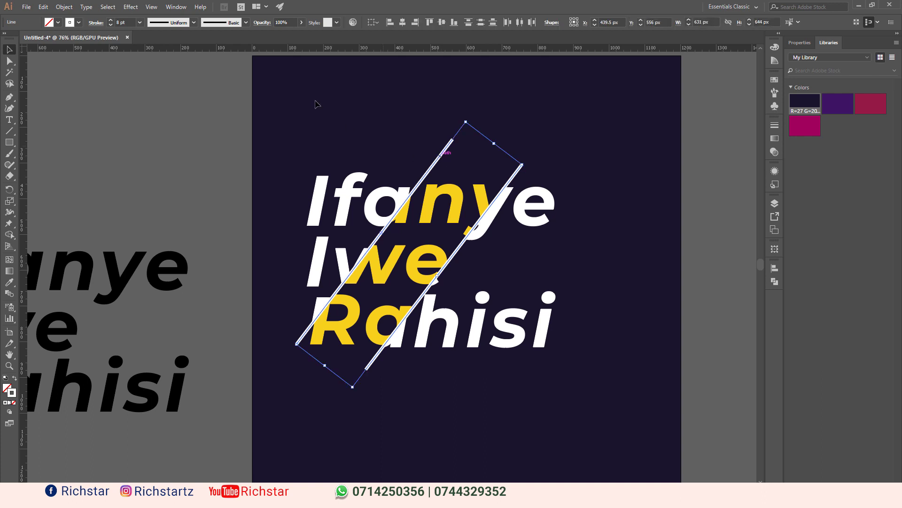
click(194, 22)
click(180, 55)
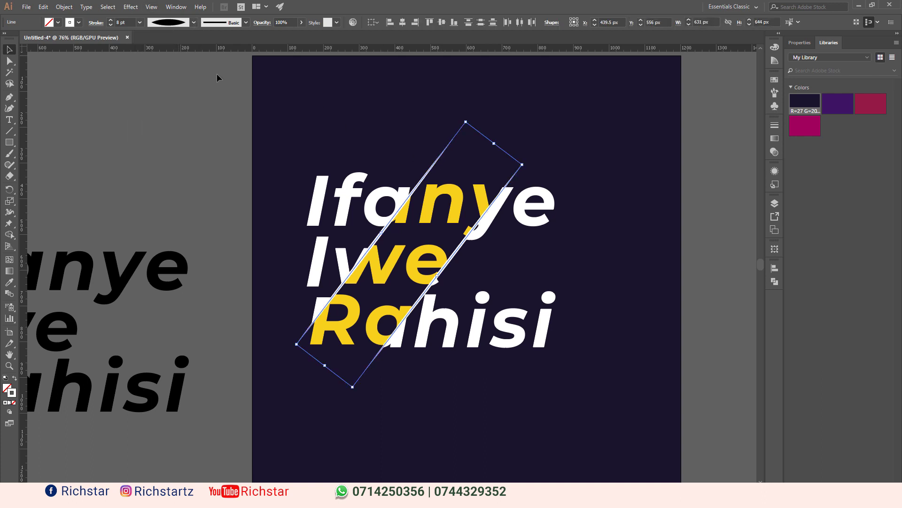
click(507, 116)
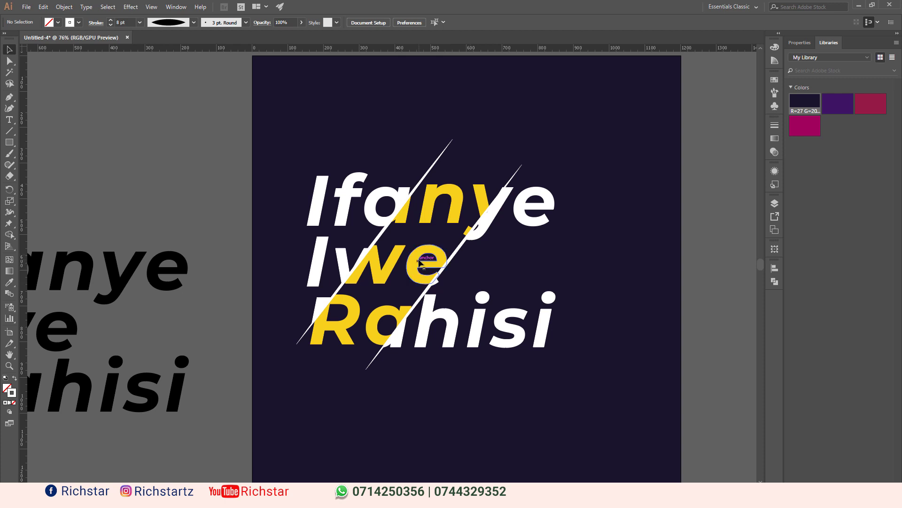
click(470, 231)
- Refill the middle letter slice with cyan, then select the small white piece of the y
click(58, 22)
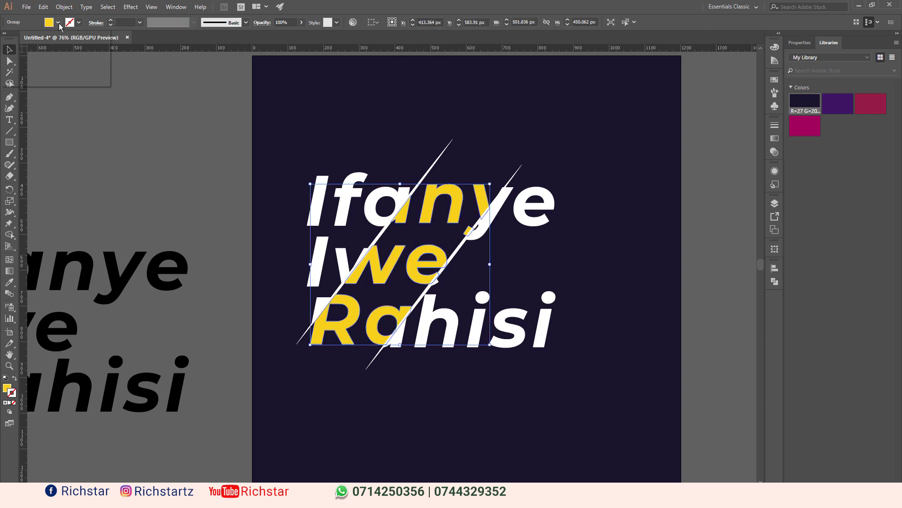
click(52, 38)
click(480, 136)
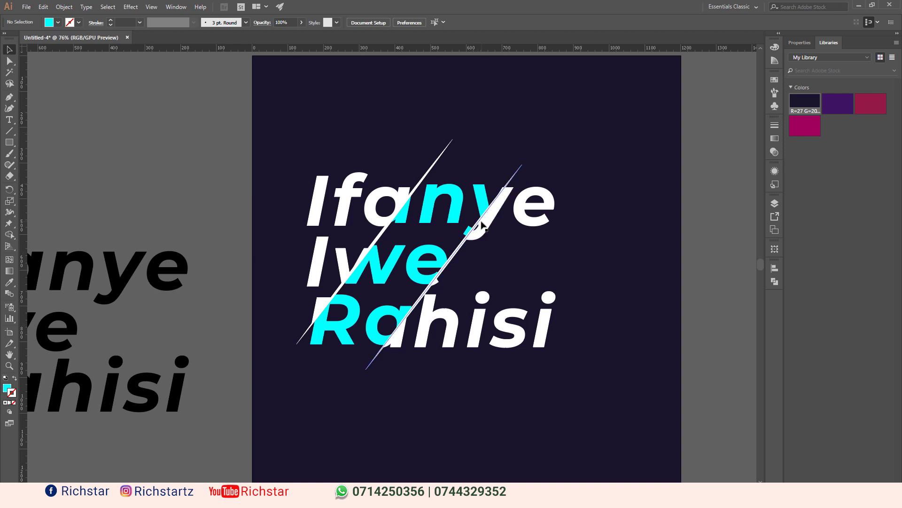
click(483, 224)
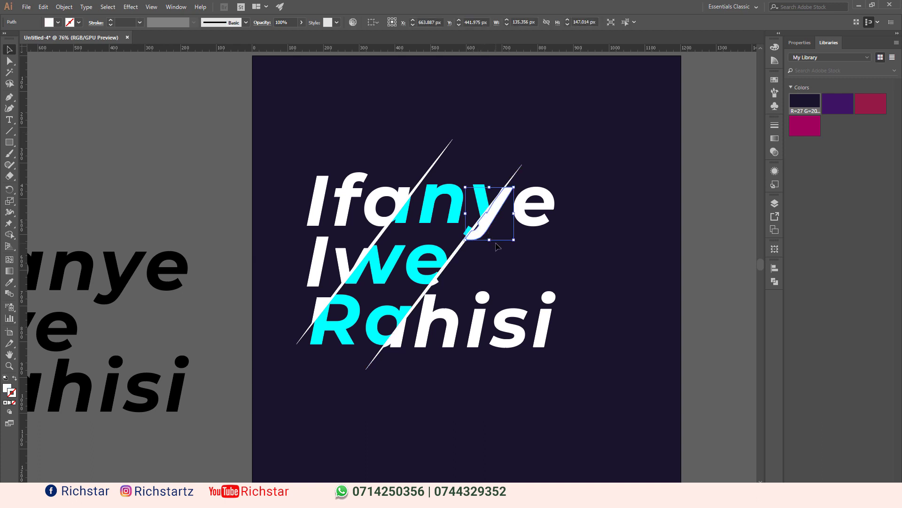